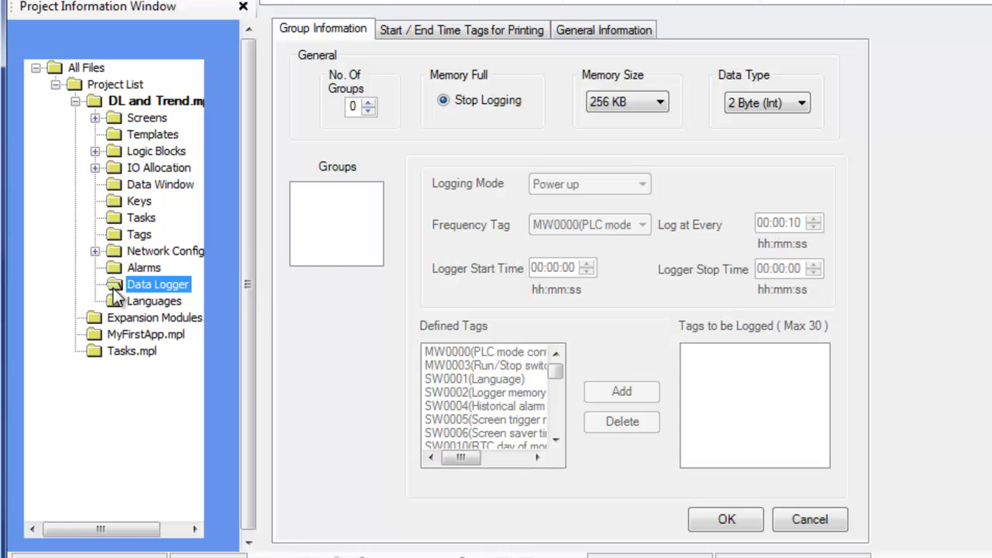
left_click(139, 234)
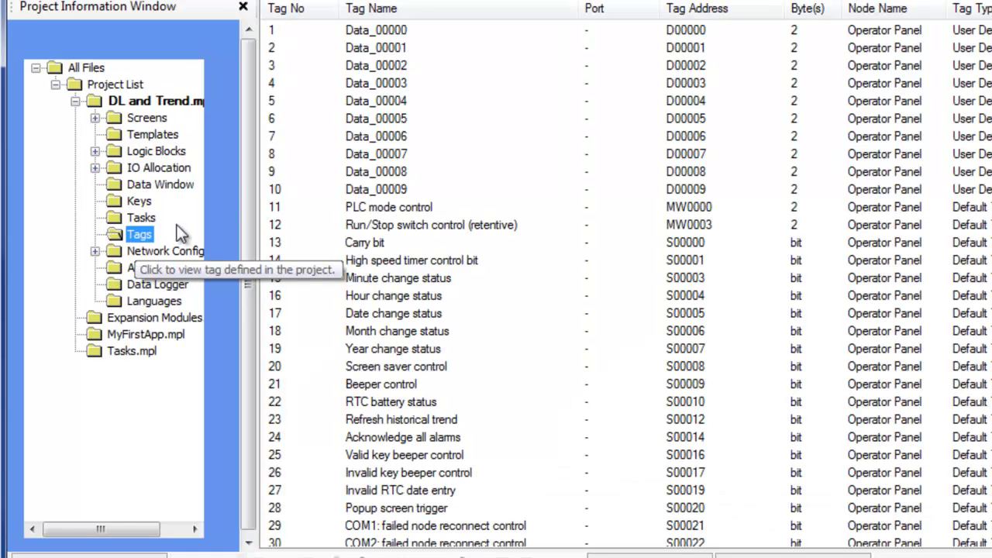
left_click(386, 190, "shift")
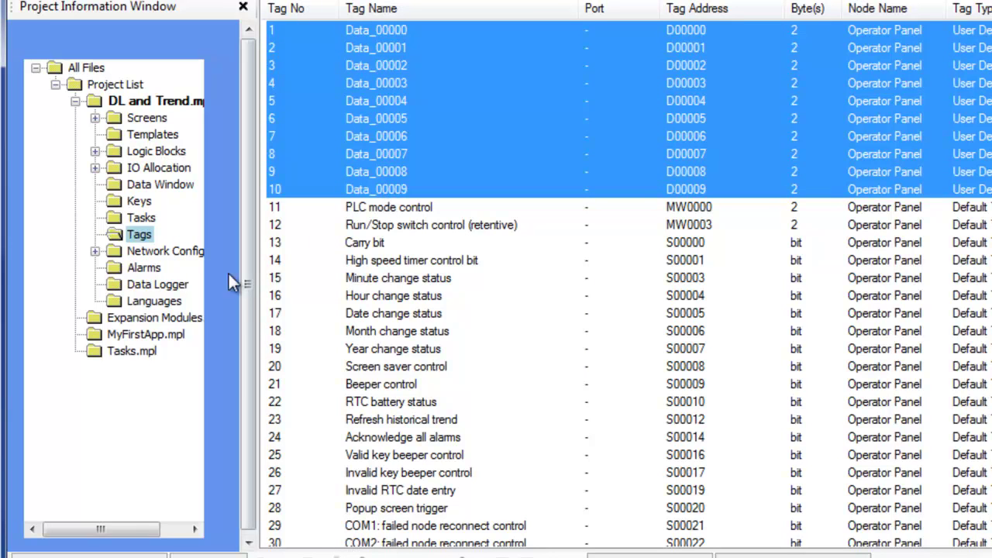
left_click(114, 285)
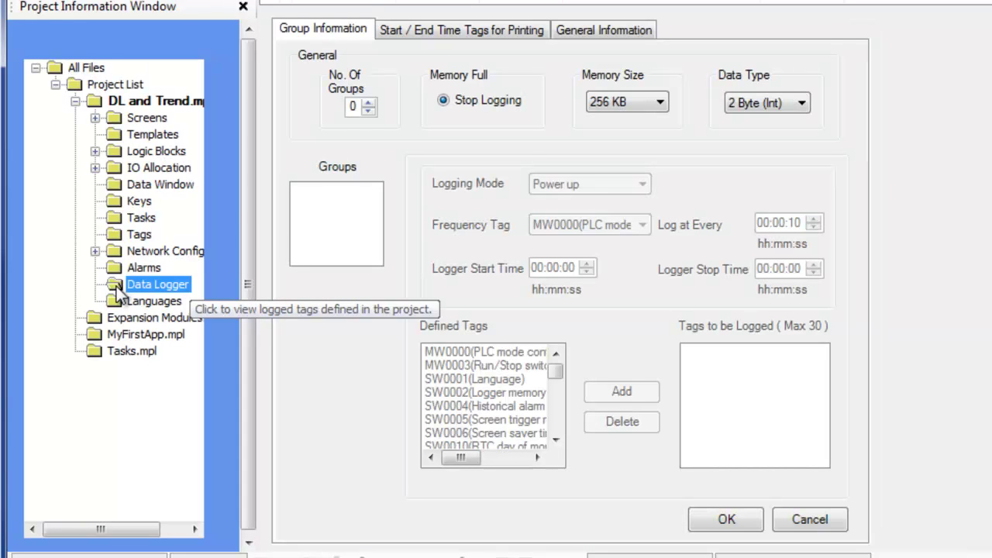
Set the data logger to one group, select Group1, and view its Data Type options.
left_click(369, 102)
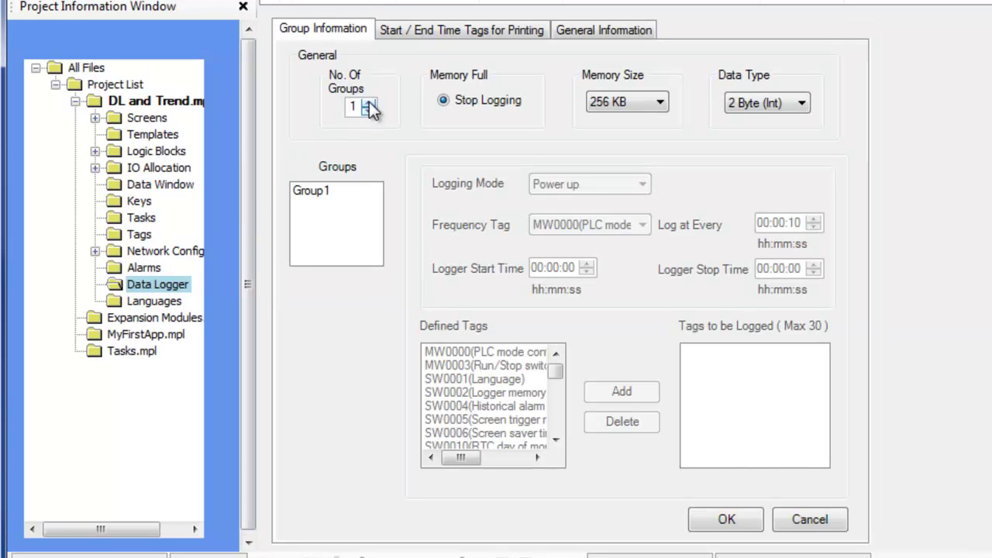
left_click(369, 103)
left_click(369, 103)
left_click(368, 103)
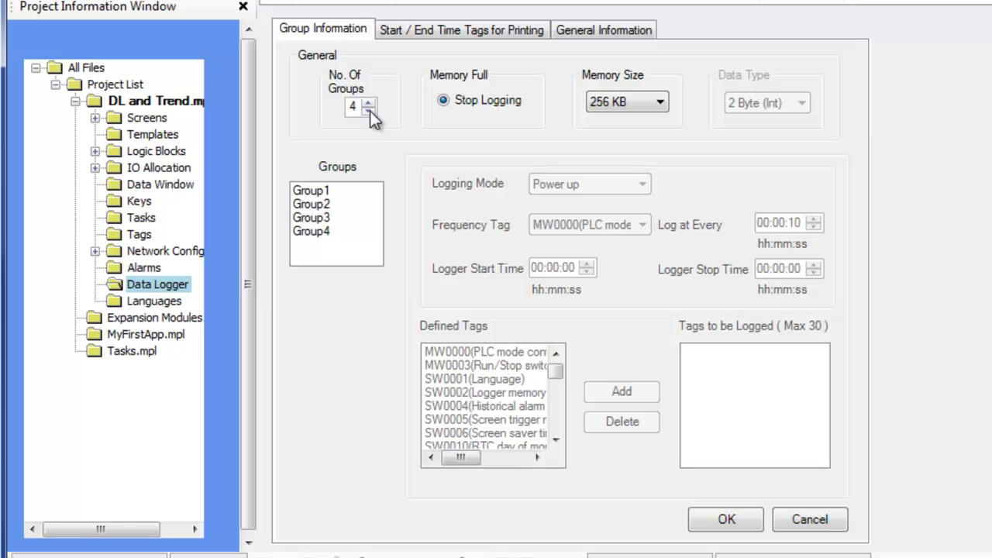
left_click(370, 110)
left_click(370, 111)
left_click(369, 111)
left_click(369, 111)
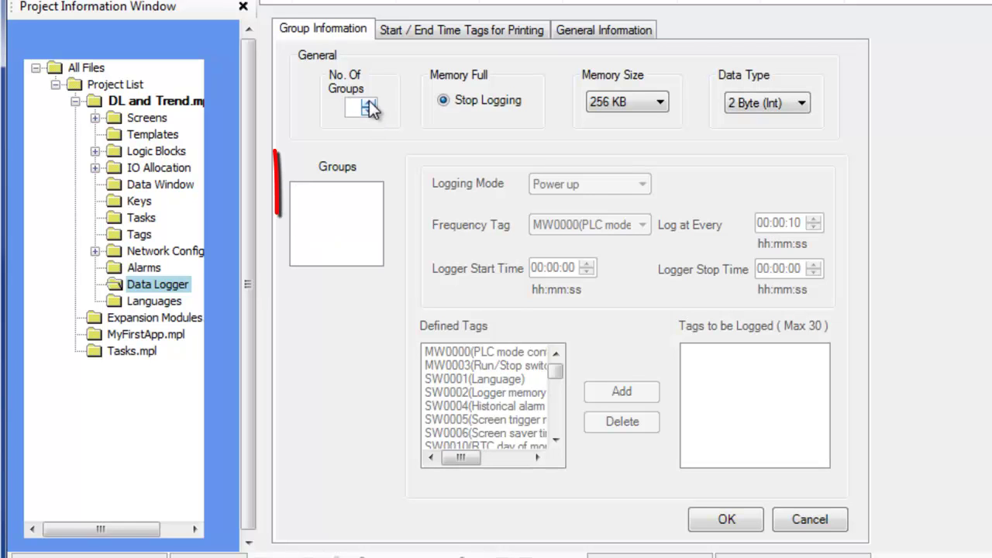
left_click(368, 104)
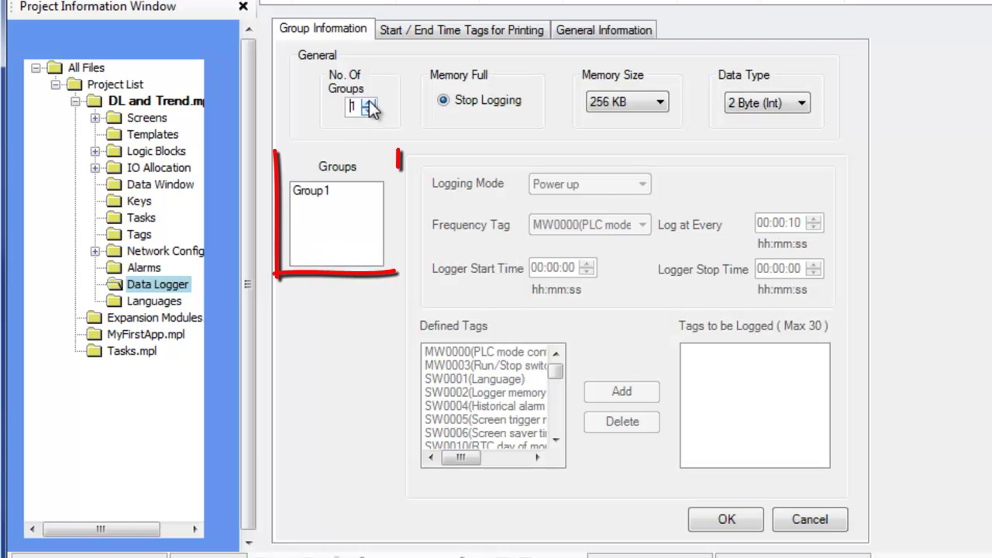
left_click(334, 190)
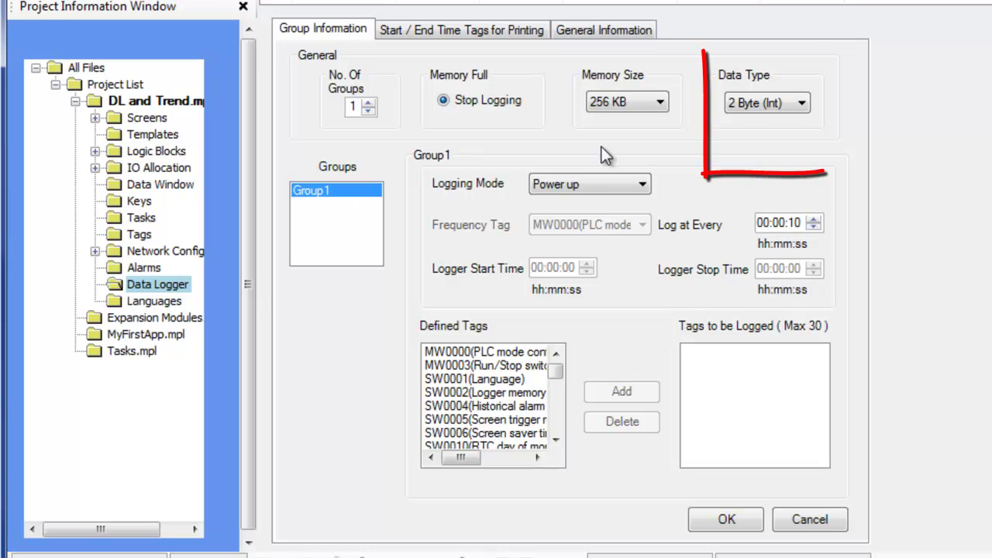
left_click(802, 103)
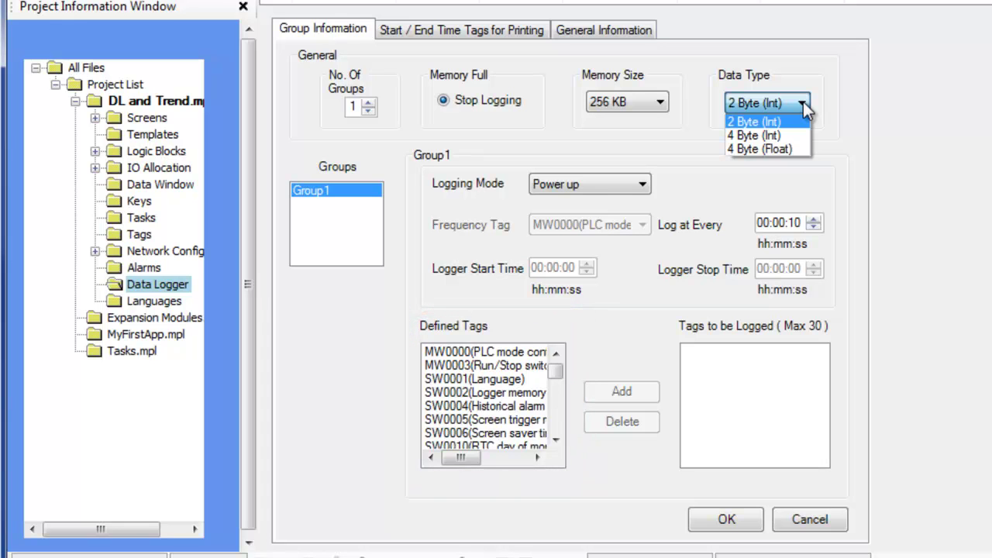
Keep Data Type at 2 Byte (Int) and add D00000 and D00001 to Group1's logged tags.
left_click(803, 101)
left_click_drag(555, 371, 555, 430)
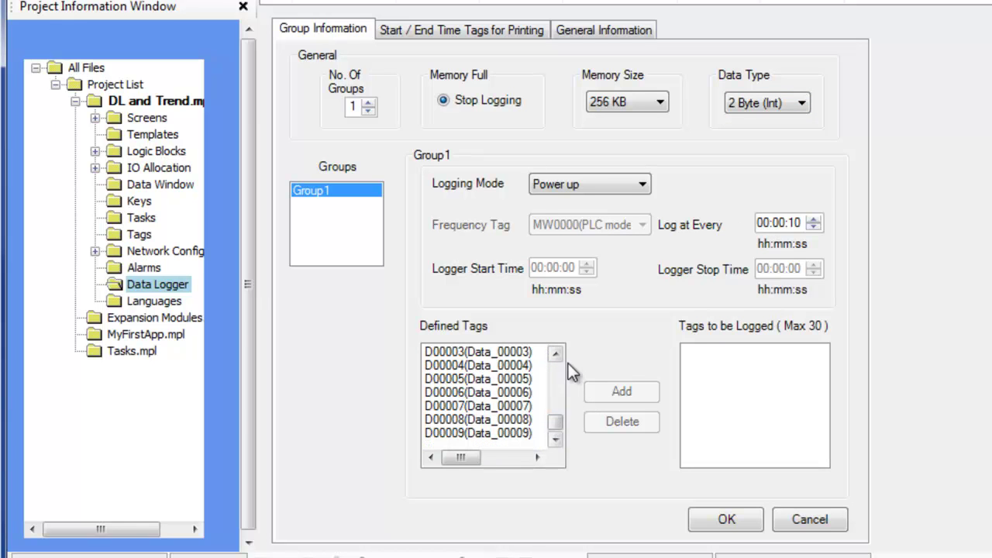
left_click_drag(557, 417, 557, 411)
left_click(527, 392)
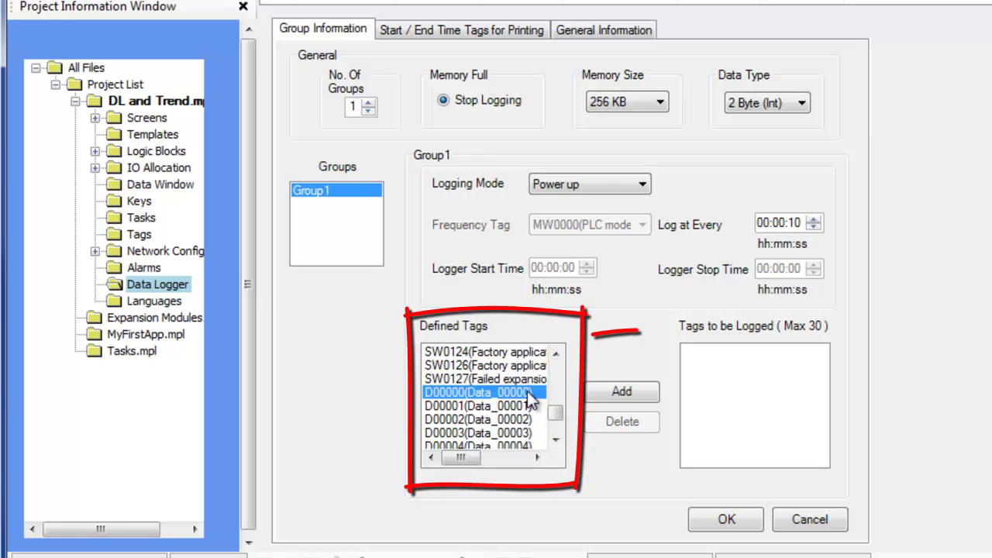
left_click(616, 389)
scroll(531, 395, "down", 15)
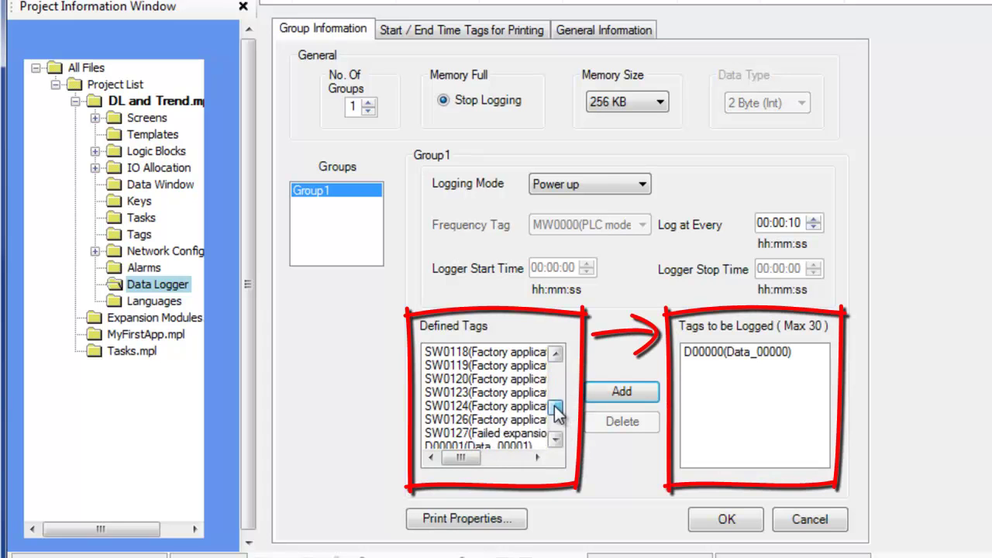
left_click(524, 380)
left_click(621, 391)
Add tags D00002 and D00003 to the logged tags.
left_click_drag(557, 359, 557, 425)
left_click(480, 365)
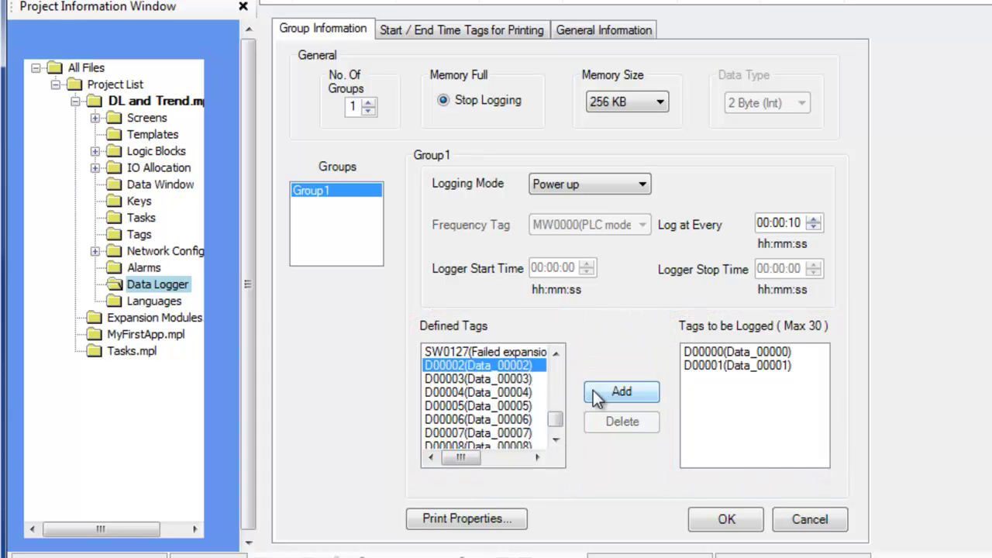
left_click(621, 391)
left_click_drag(557, 380, 554, 420)
left_click(523, 395)
left_click(620, 391)
Add tags D00004 and D00005 to the logged tags.
left_click_drag(556, 358, 555, 421)
left_click(523, 366)
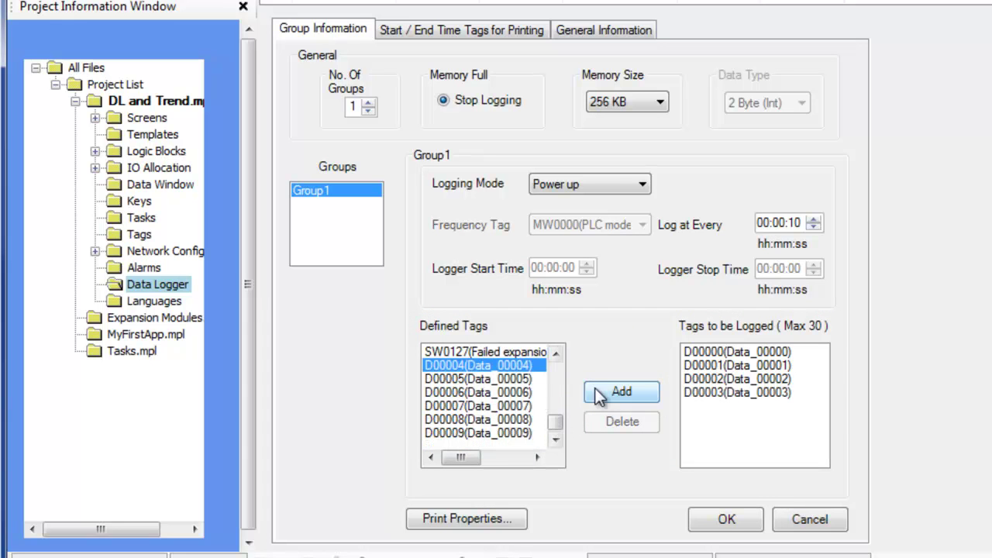
left_click(621, 391)
left_click_drag(556, 358, 557, 422)
left_click(520, 379)
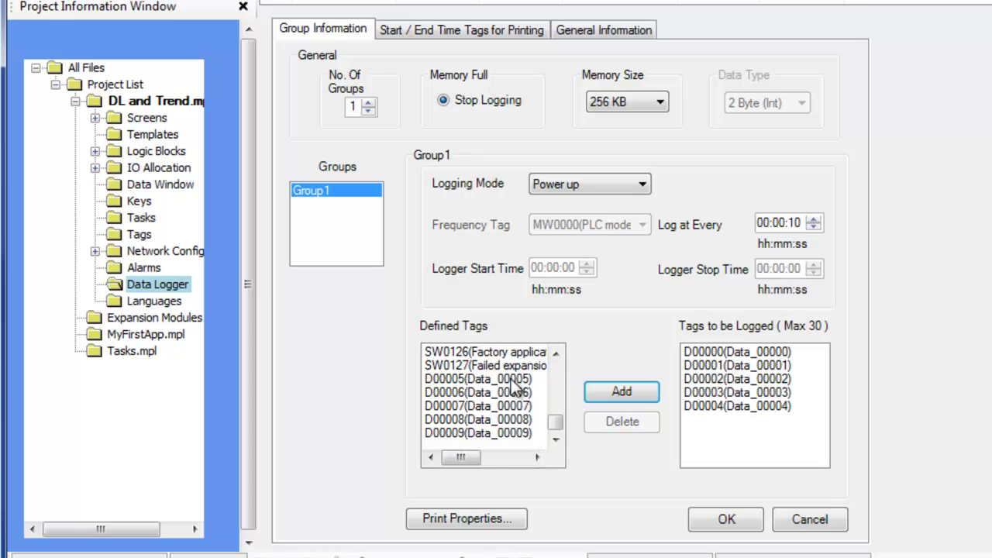
left_click(593, 395)
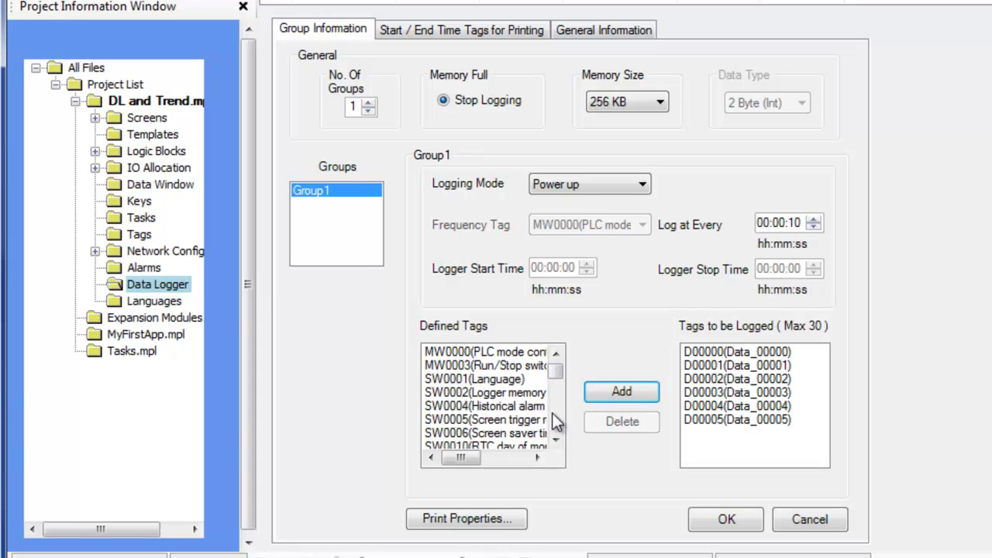
Remove D00005 and D00004 from the logged tags, leaving D00000–D00003.
left_click(702, 424)
left_click(623, 421)
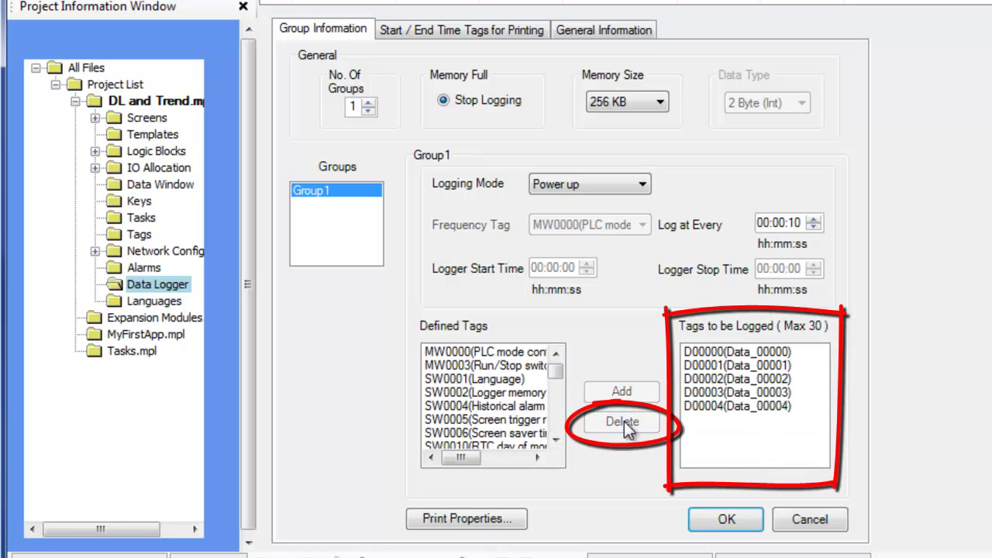
scroll(549, 380, "down", 10)
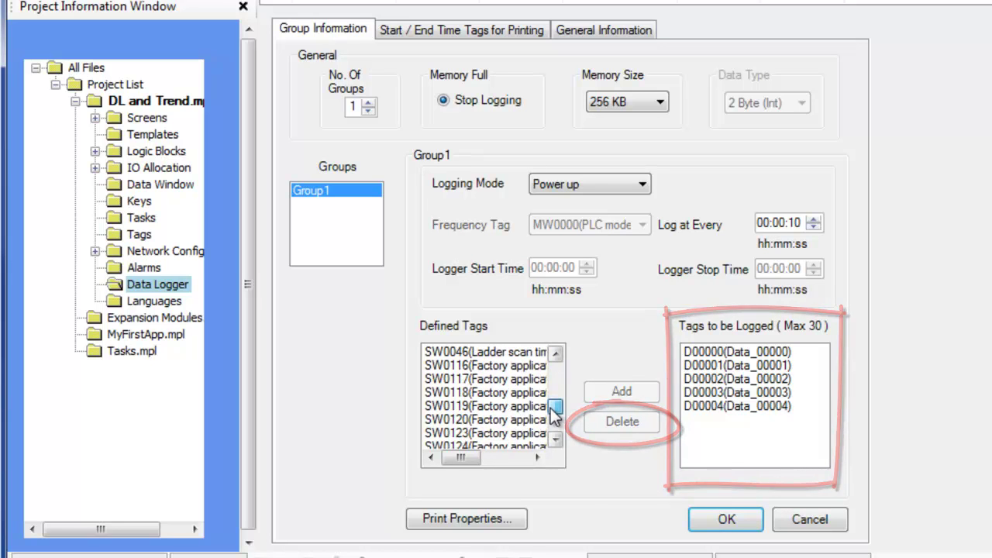
left_click(515, 380)
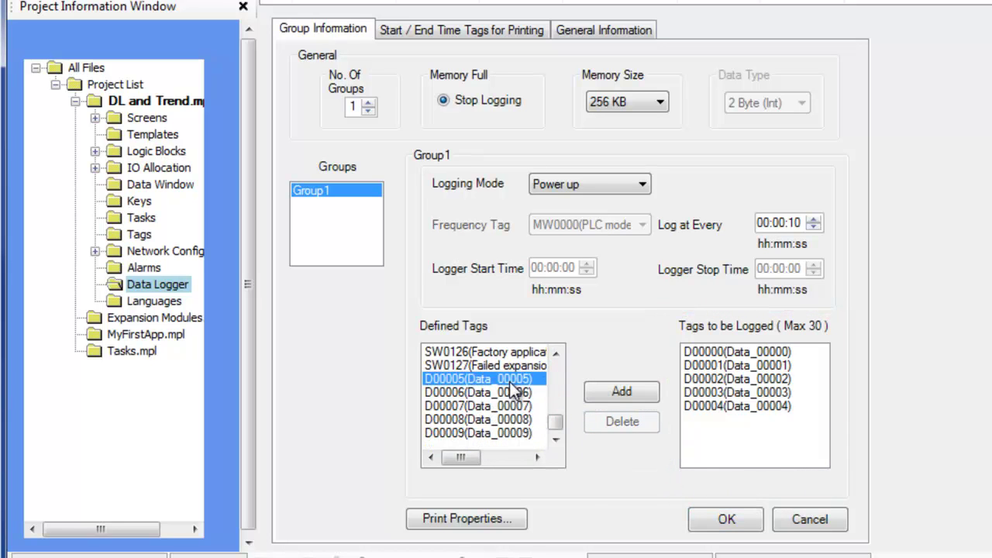
left_click(705, 404)
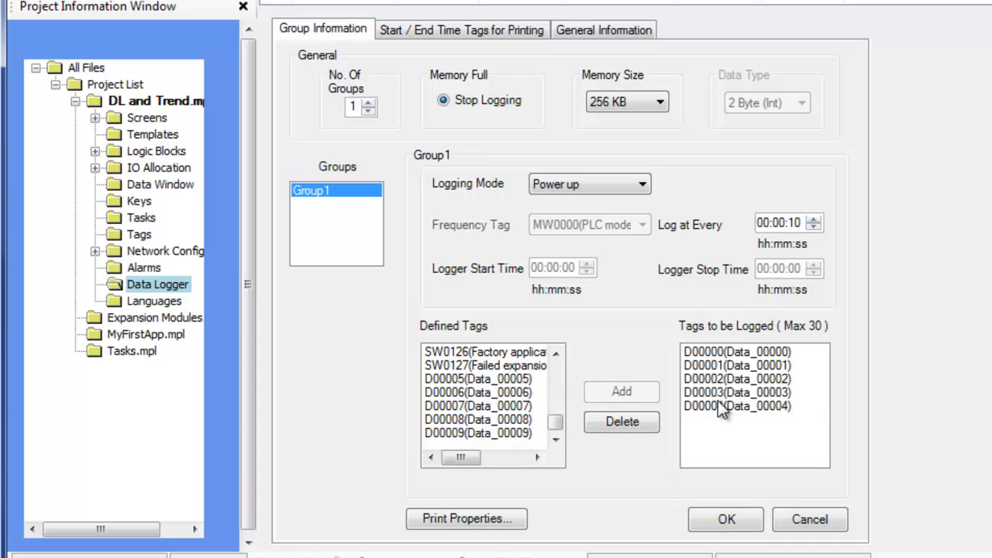
left_click(717, 404)
left_click(621, 422)
scroll(559, 385, "down", 1)
left_click_drag(559, 386, 544, 418)
left_click(518, 391)
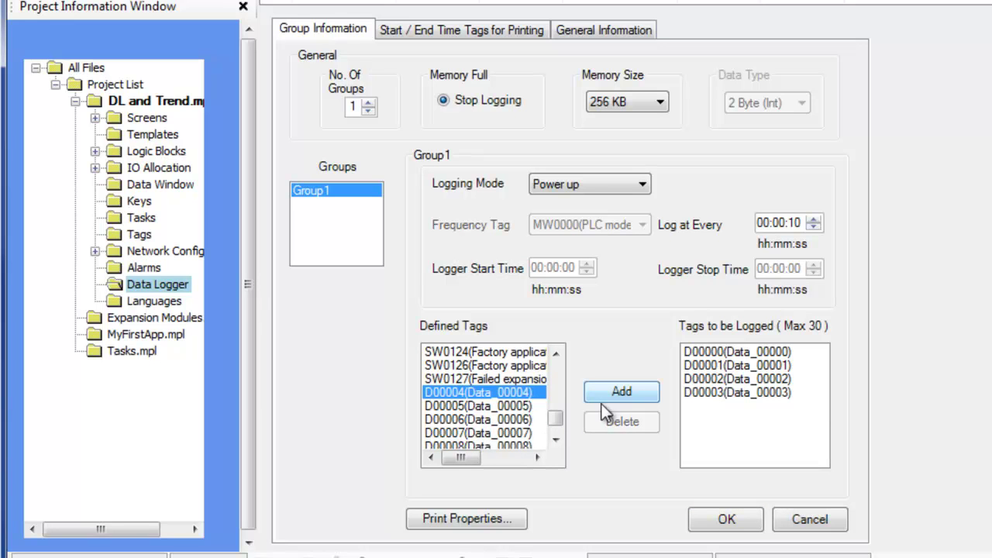
left_click(660, 103)
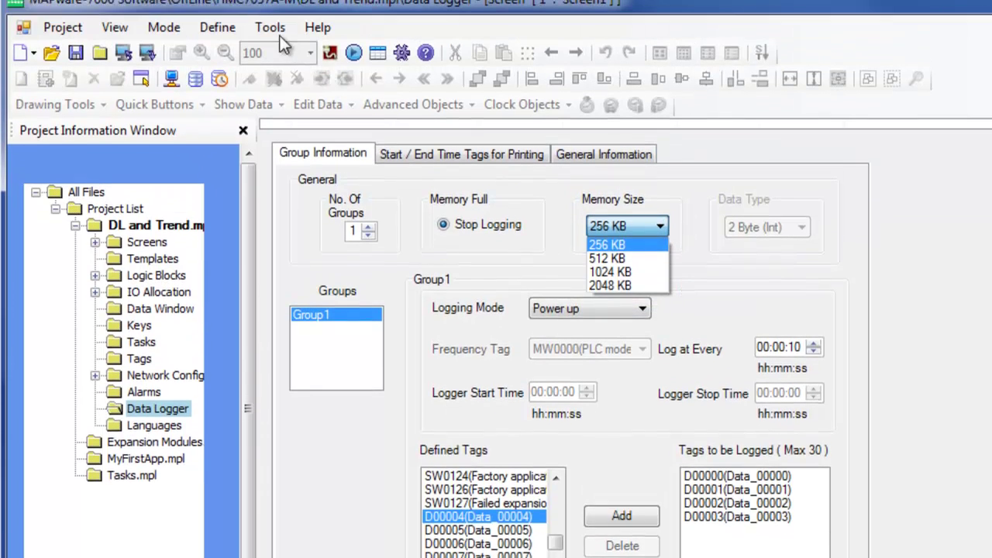
left_click(271, 43)
left_click(271, 43)
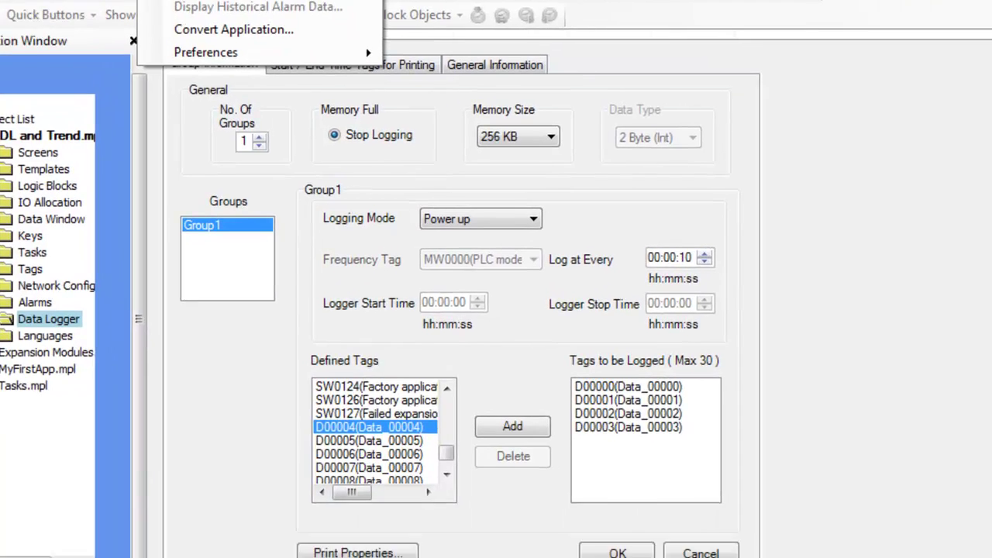
left_click(318, 65)
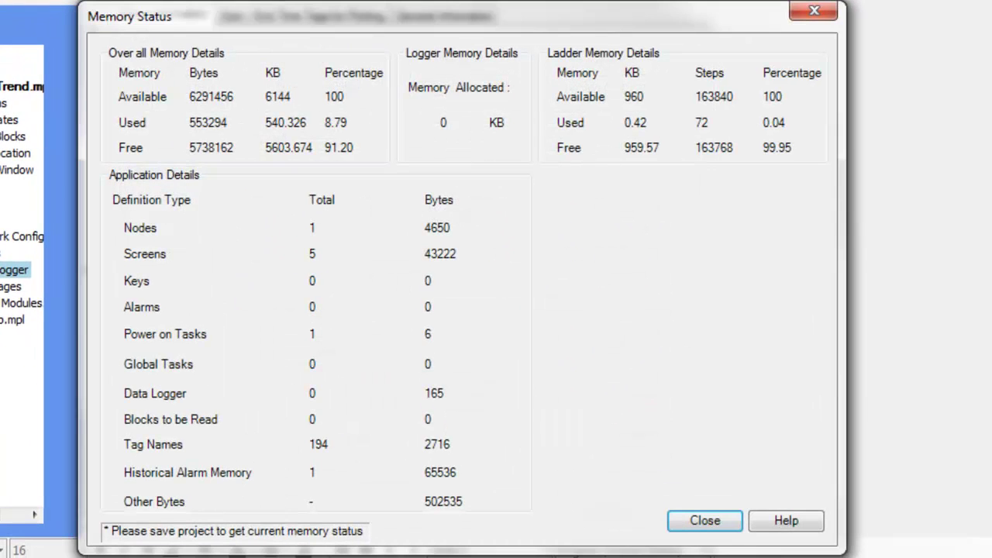
left_click(704, 518)
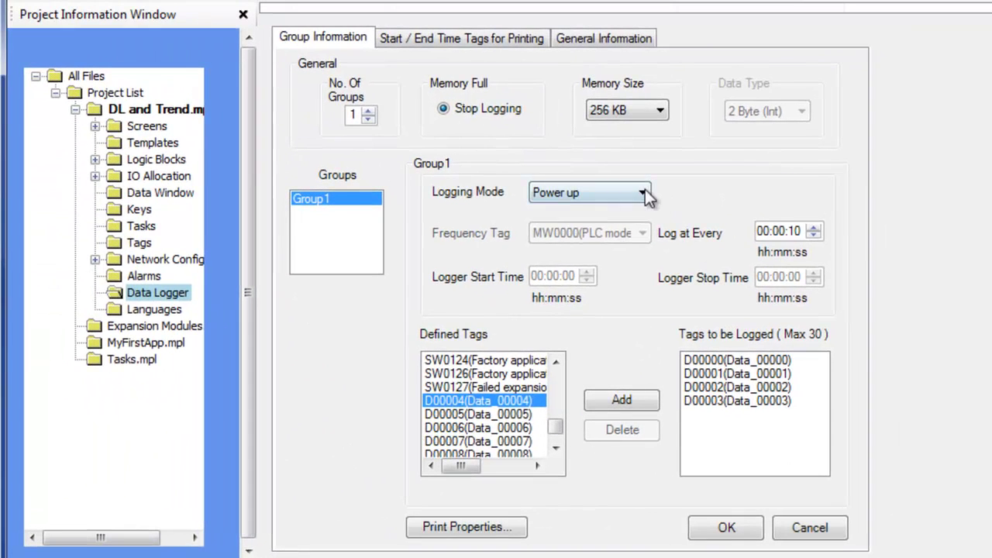
left_click(610, 189)
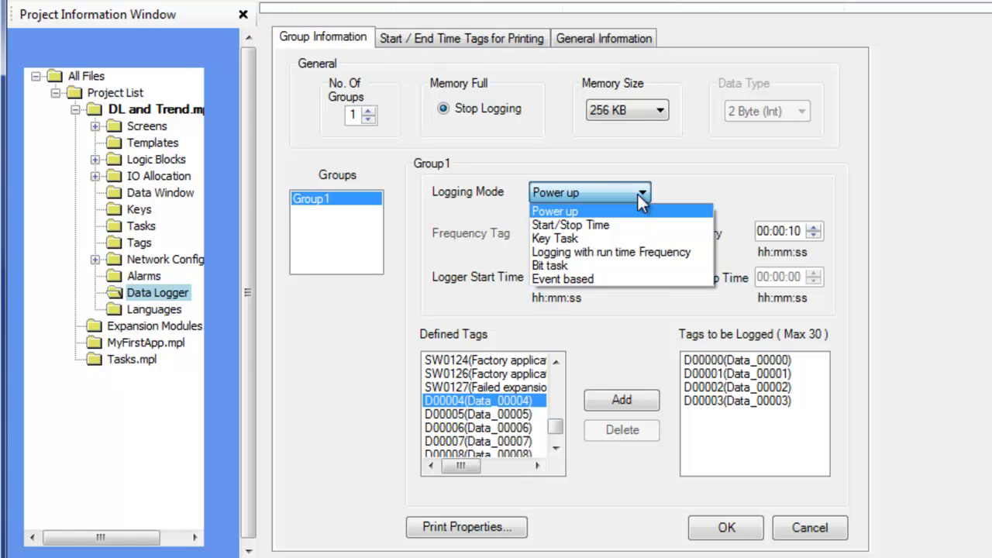
left_click(637, 193)
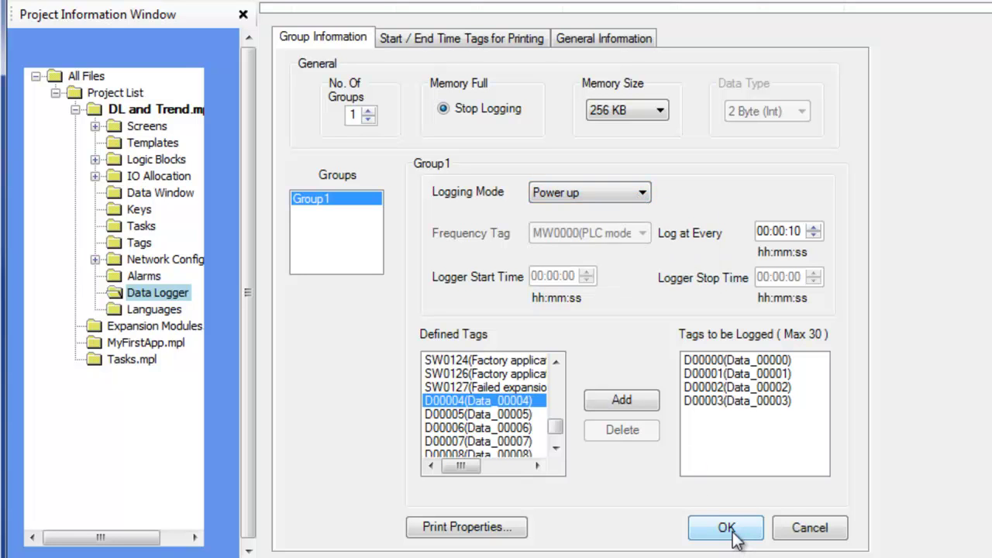
Place a Historical Trend at Screen1's top-left corner and enlarge it.
double_click(116, 129)
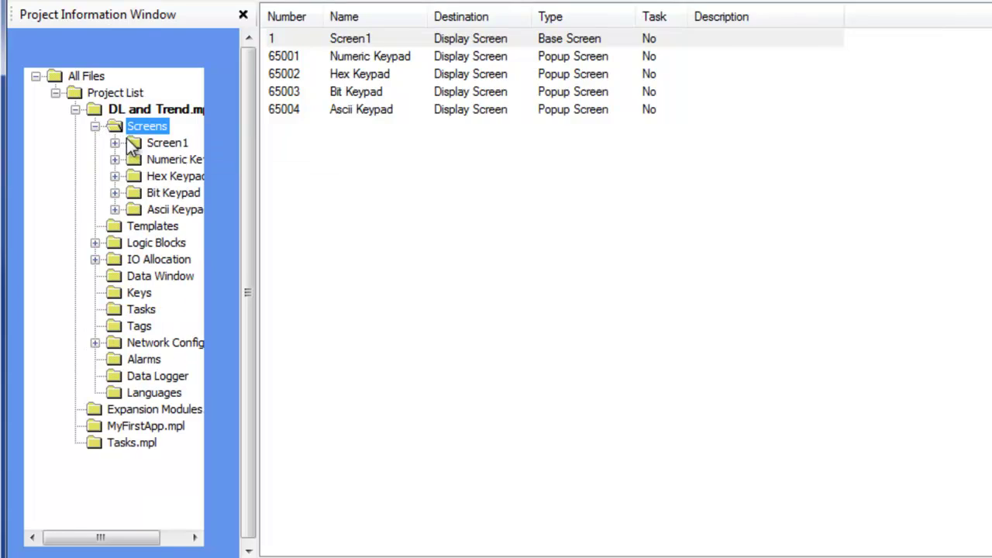
double_click(132, 148)
left_click(451, 27)
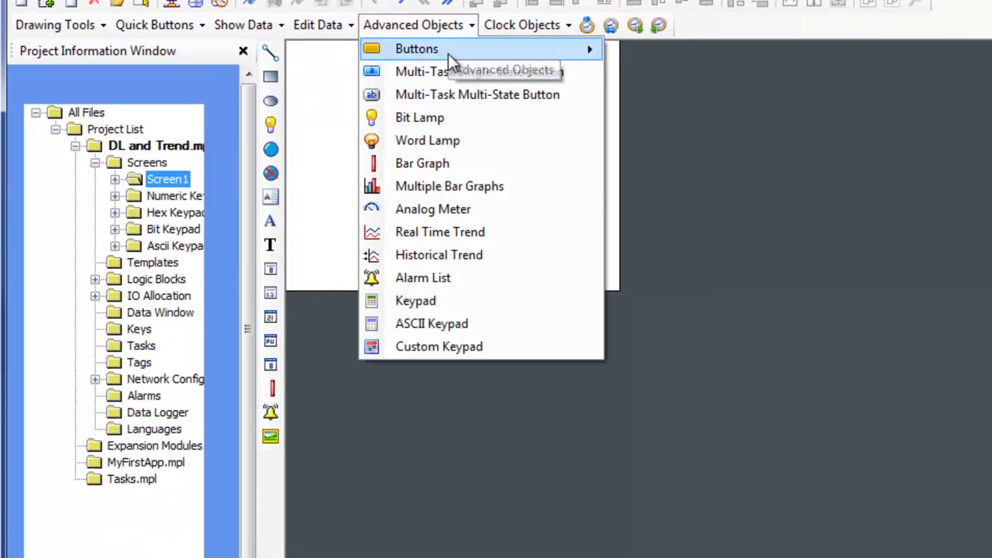
left_click(434, 256)
left_click(341, 97)
left_click_drag(361, 104, 314, 56)
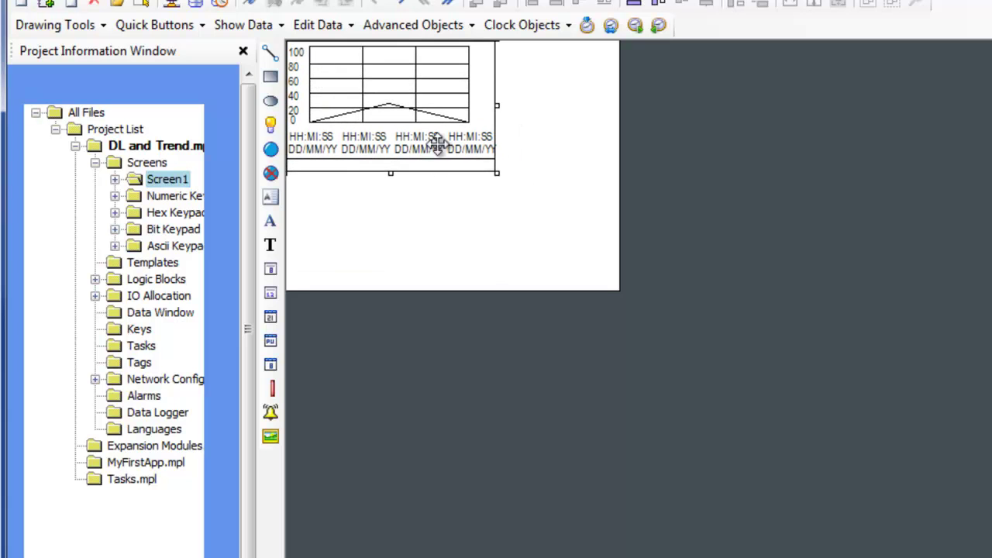
left_click_drag(496, 174, 613, 282)
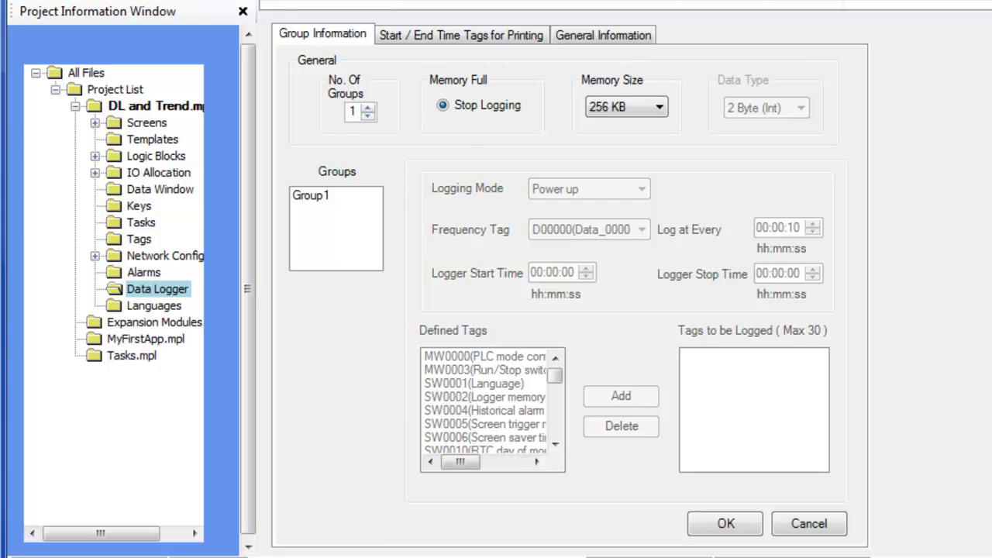
Show Group1's logger settings with tags D00000–D00009 and bring up its Print Properties.
left_click(154, 288)
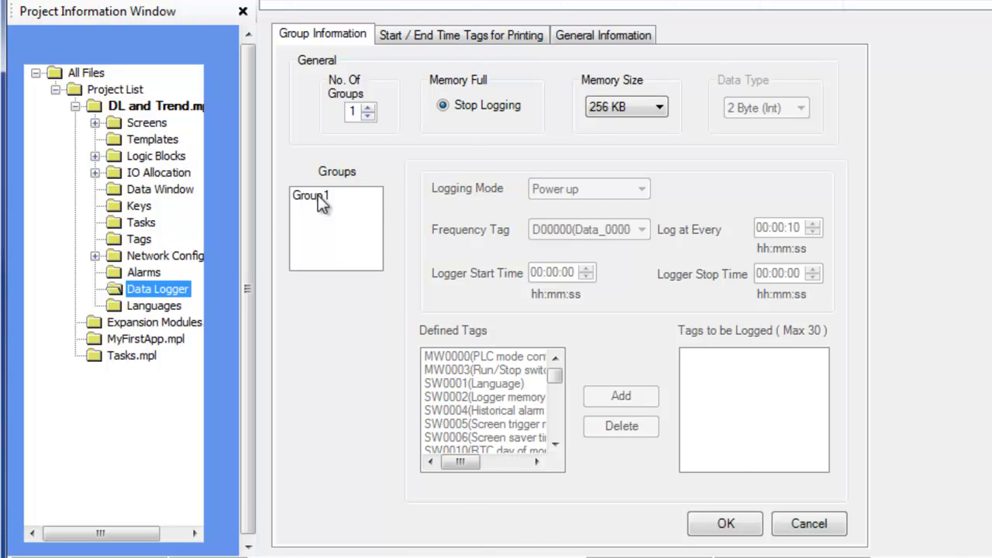
left_click(318, 195)
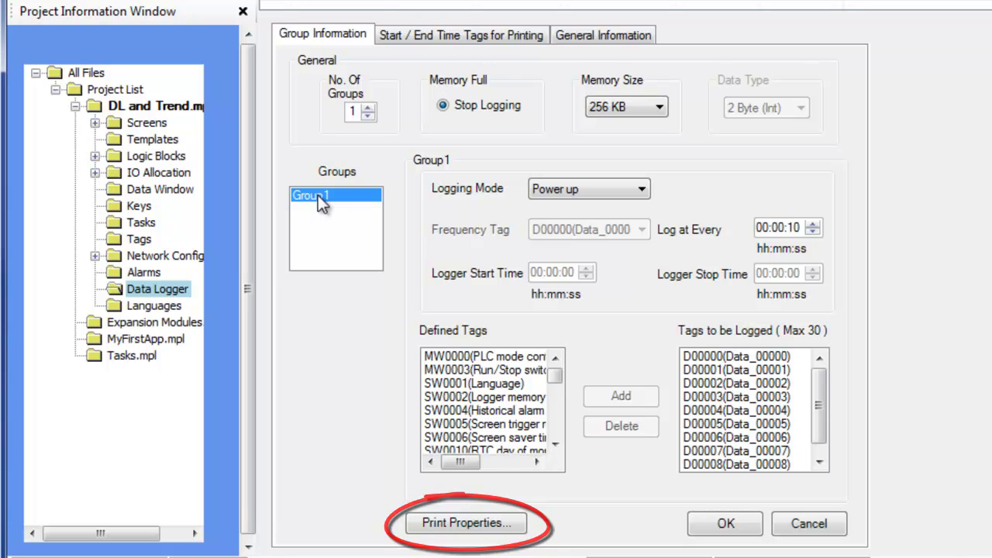
left_click_drag(826, 395, 828, 405)
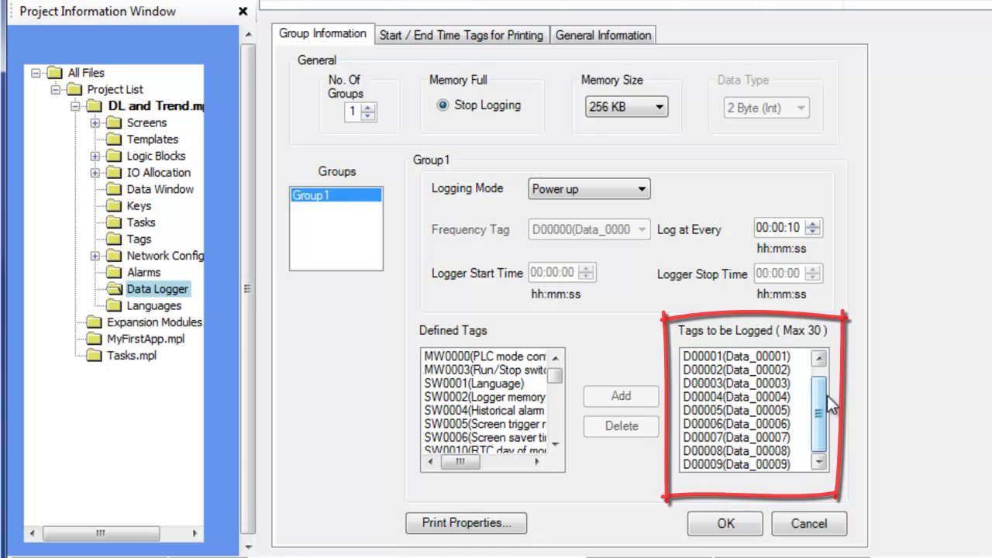
left_click(462, 525)
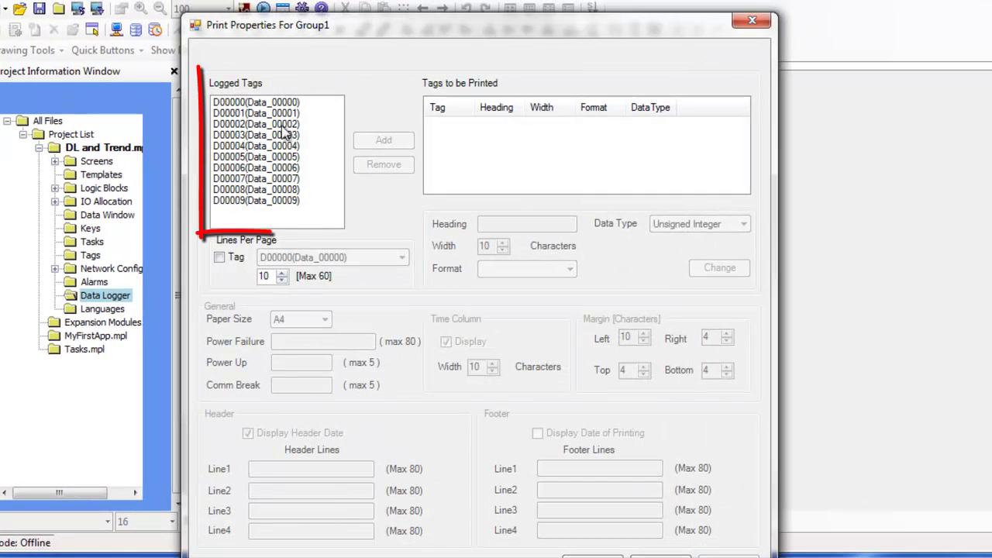
Add logged tags D00000–D00004 to the printed tags as Column1–Column5.
left_click(263, 103)
left_click(384, 139)
left_click(267, 113)
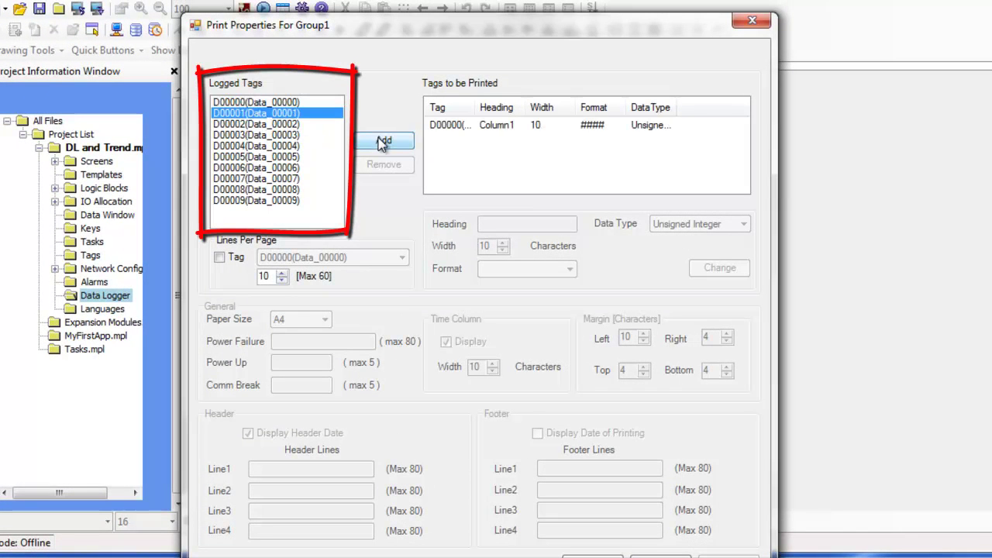
left_click(383, 140)
left_click(293, 124)
left_click(379, 141)
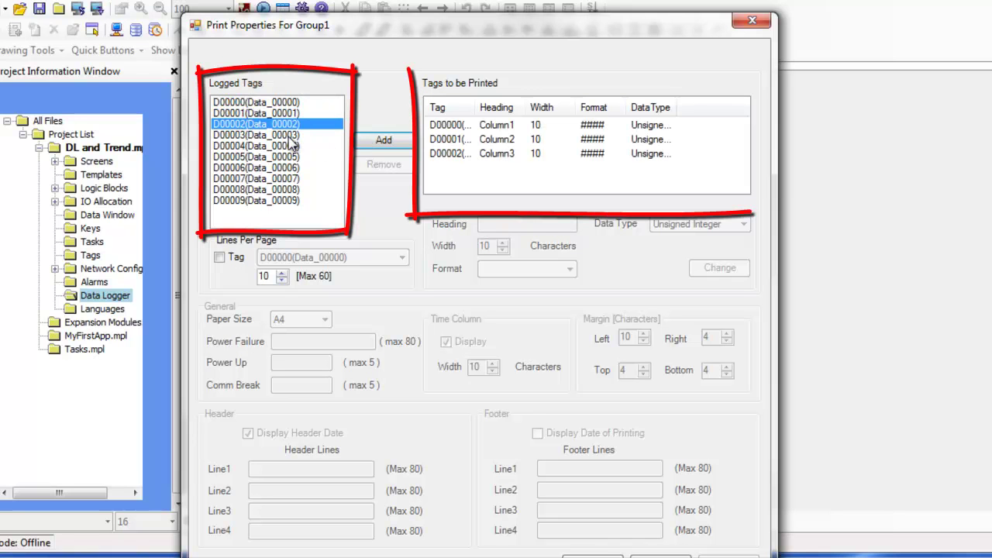
left_click(293, 135)
left_click(384, 140)
left_click(320, 146)
left_click(358, 145)
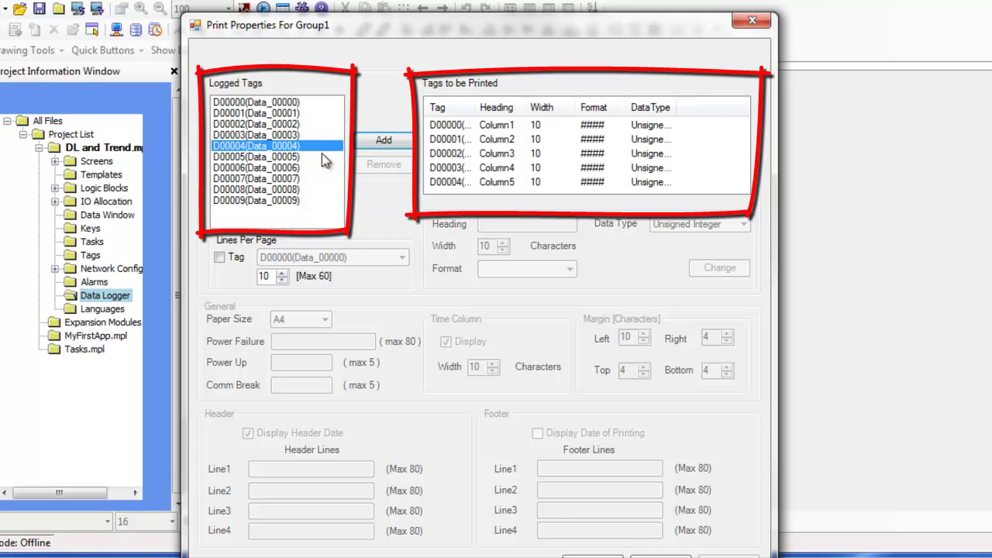
Add D00005–D00009 as Column6–Column10 and confirm the Print Properties.
left_click(300, 157)
left_click(384, 140)
left_click(299, 167)
left_click(377, 141)
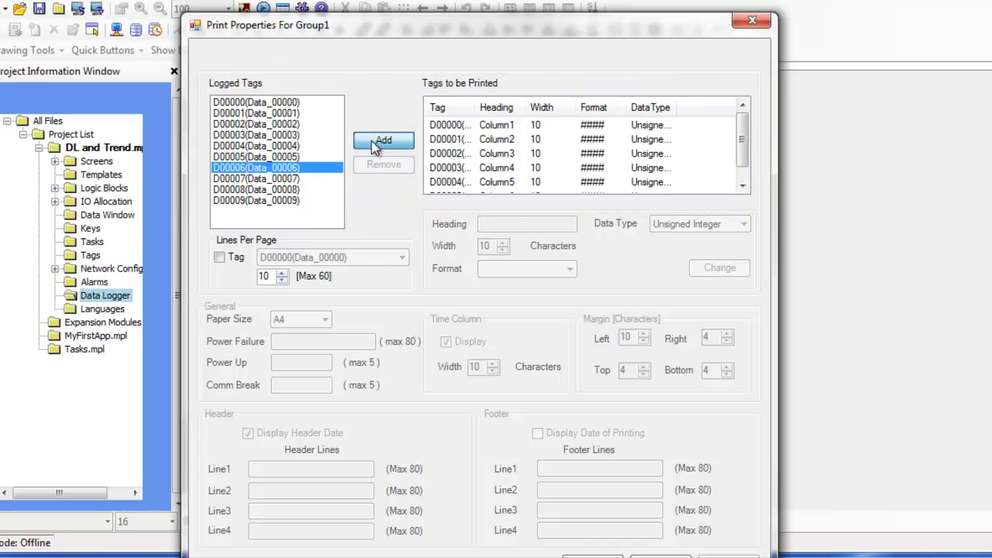
left_click(294, 179)
left_click(291, 190)
left_click(382, 144)
left_click(293, 200)
left_click(383, 141)
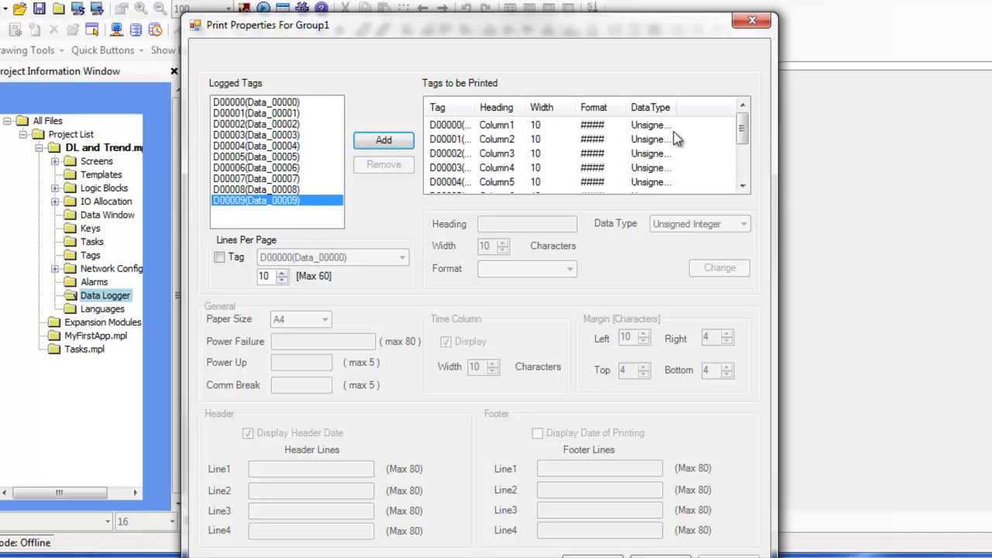
left_click_drag(741, 134, 744, 164)
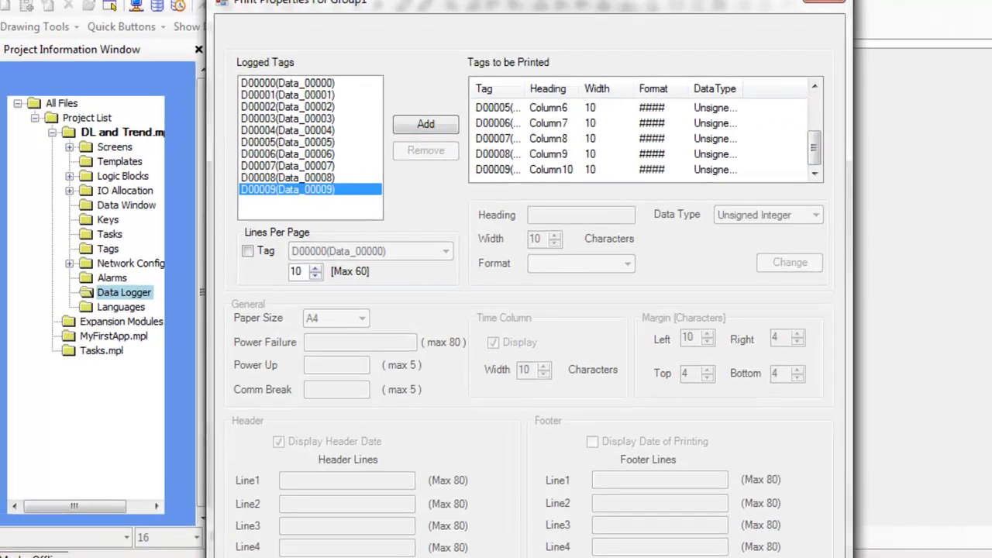
key("Return")
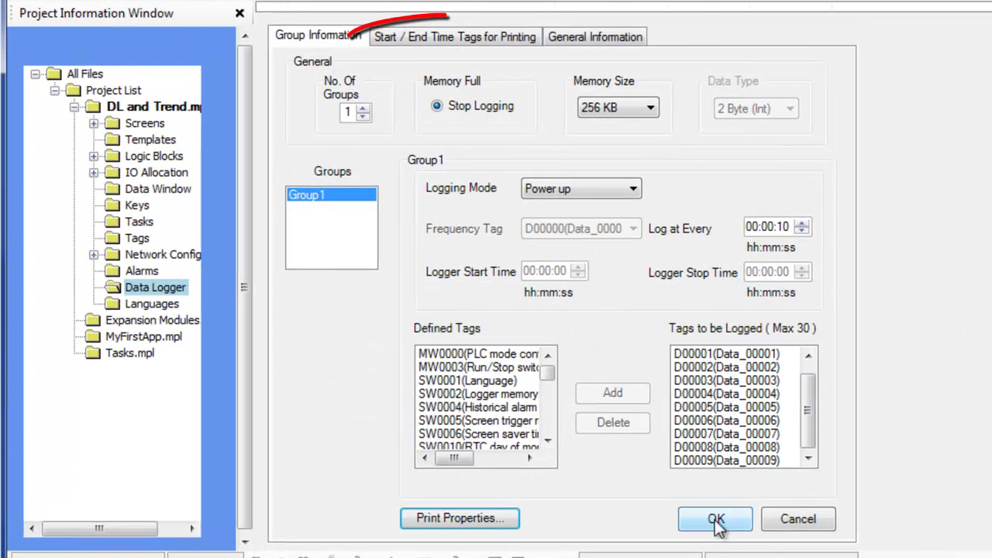
Switch Group1 to Logging with run time Frequency and set printing duration to Single Day.
left_click(449, 43)
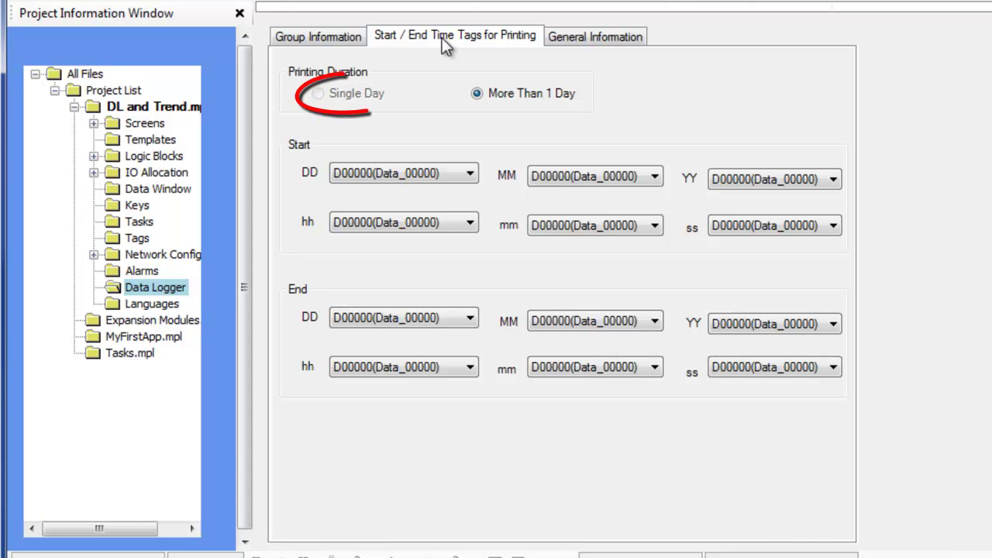
left_click(337, 36)
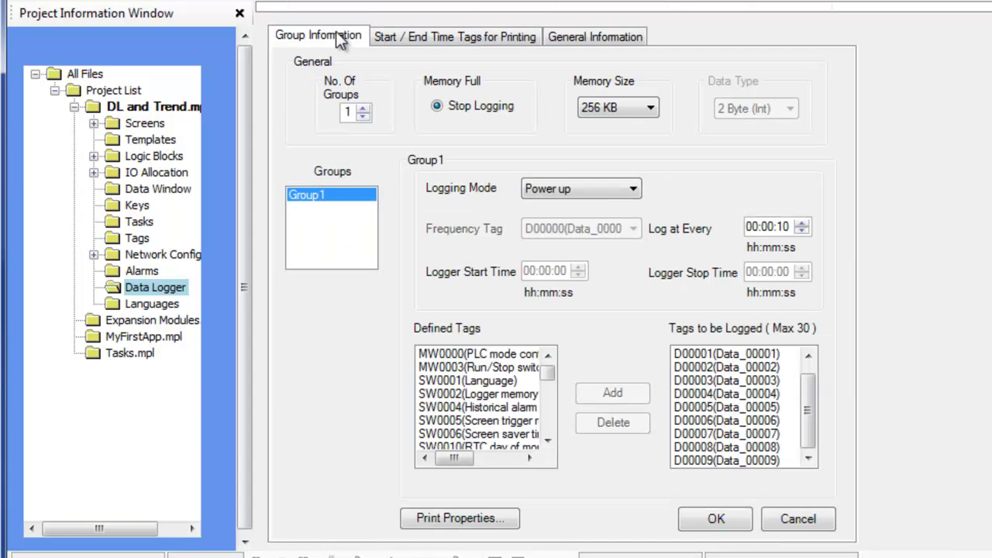
left_click(563, 188)
left_click(614, 247)
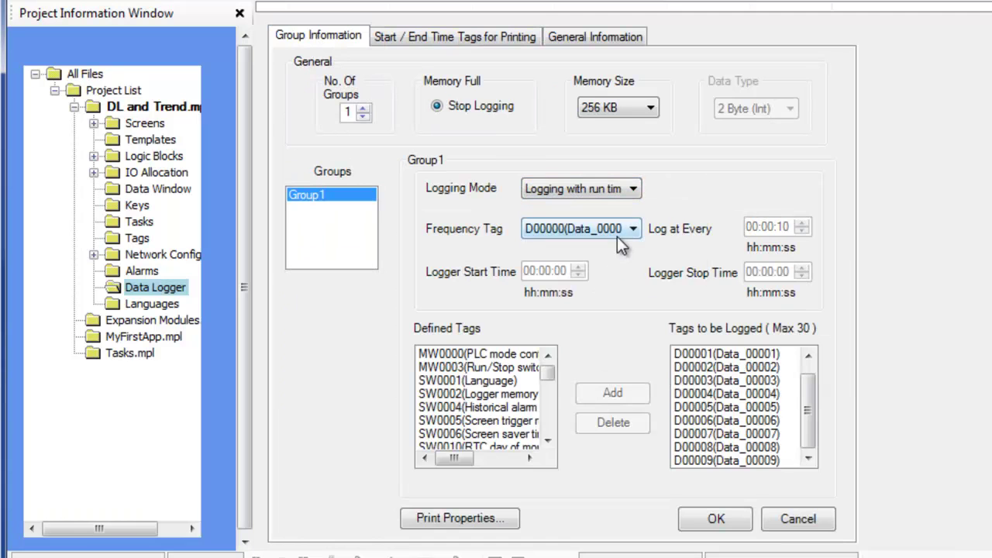
left_click(403, 37)
left_click(356, 92)
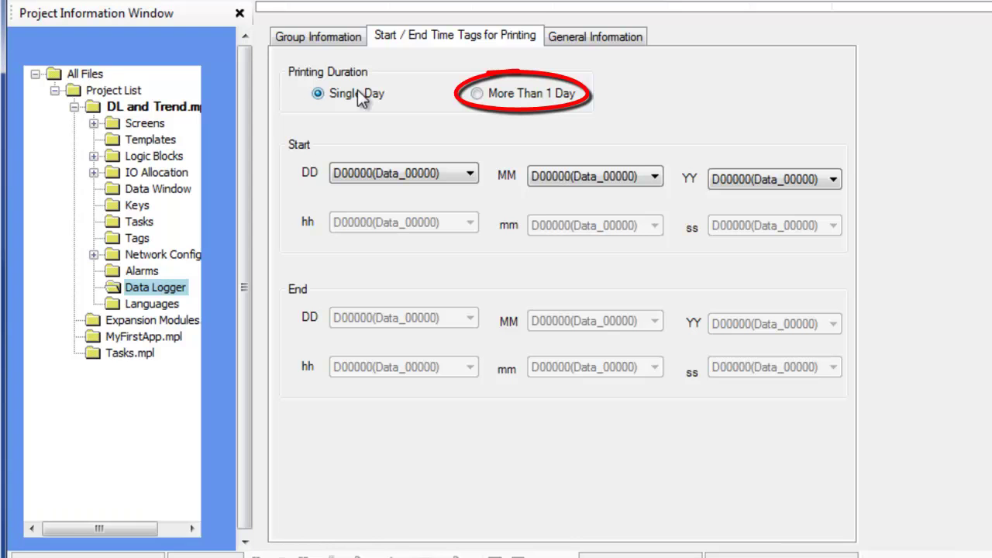
Set printing duration to More Than 1 Day and go to the Keys configuration.
left_click(476, 93)
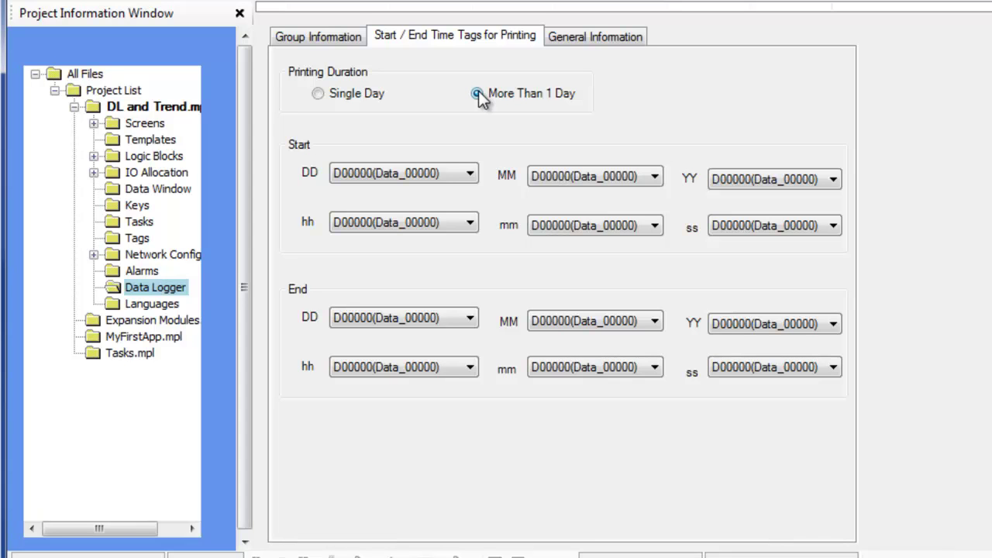
left_click(132, 206)
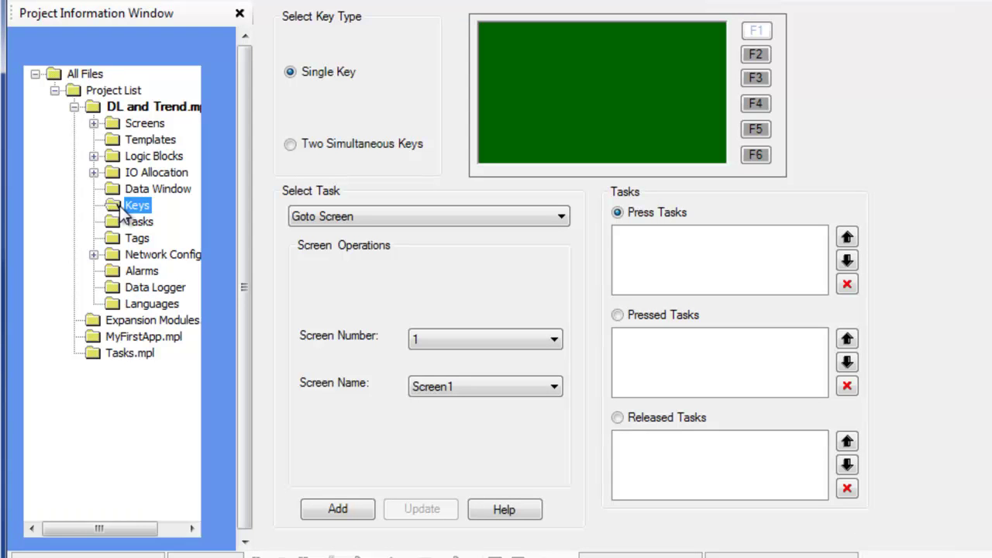
Give the global F1 key a press task: Start Printing of Group 1 on port 1.
left_click(94, 123)
left_click(113, 140)
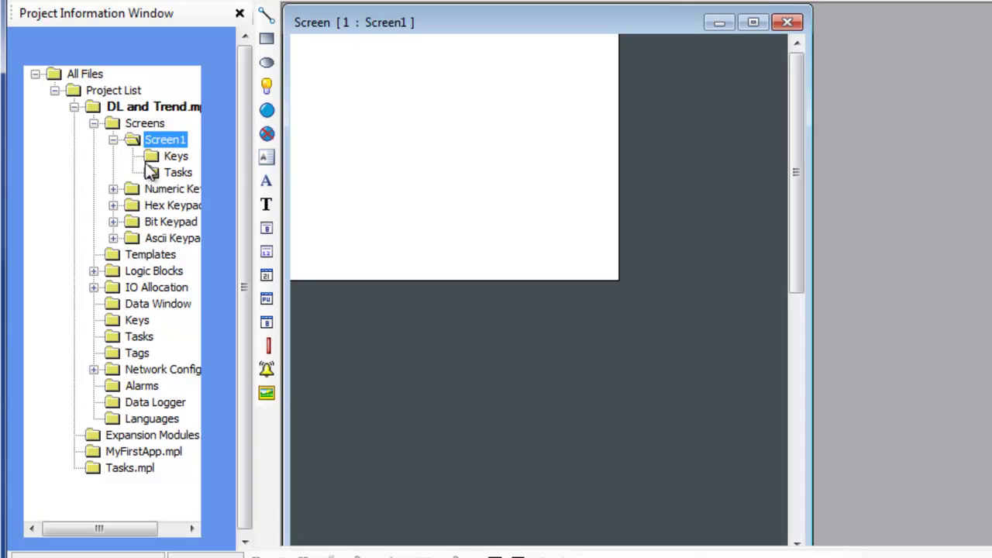
left_click(163, 158)
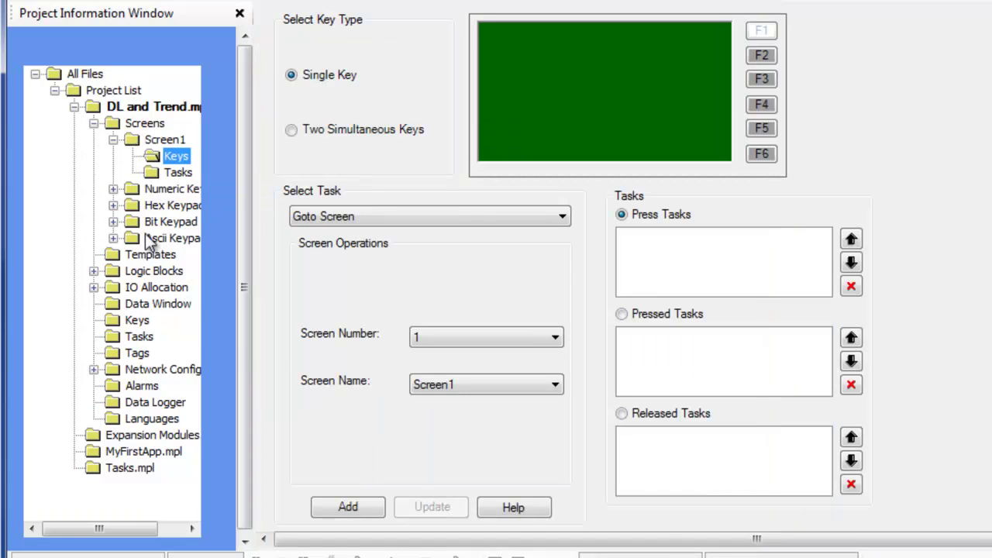
left_click(136, 320)
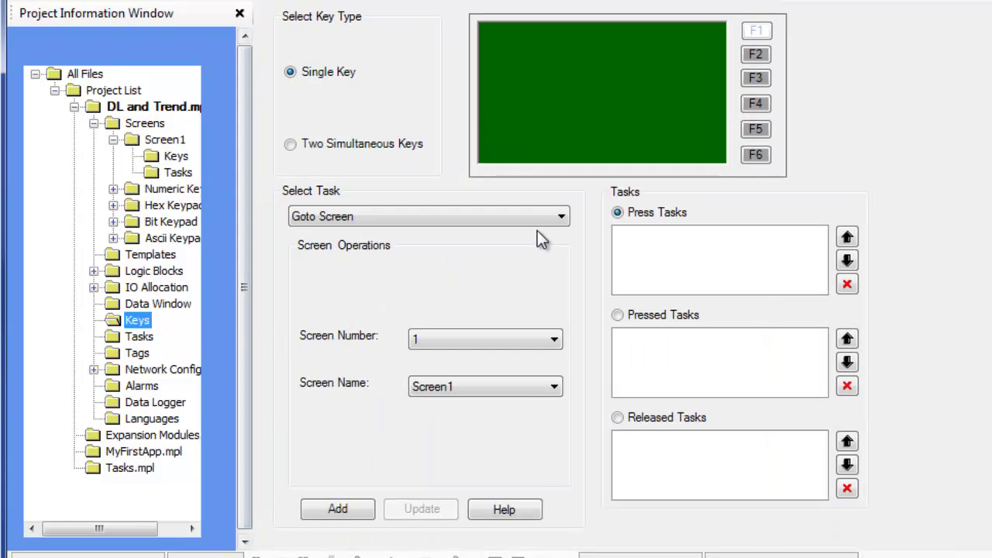
left_click(560, 217)
left_click(423, 490)
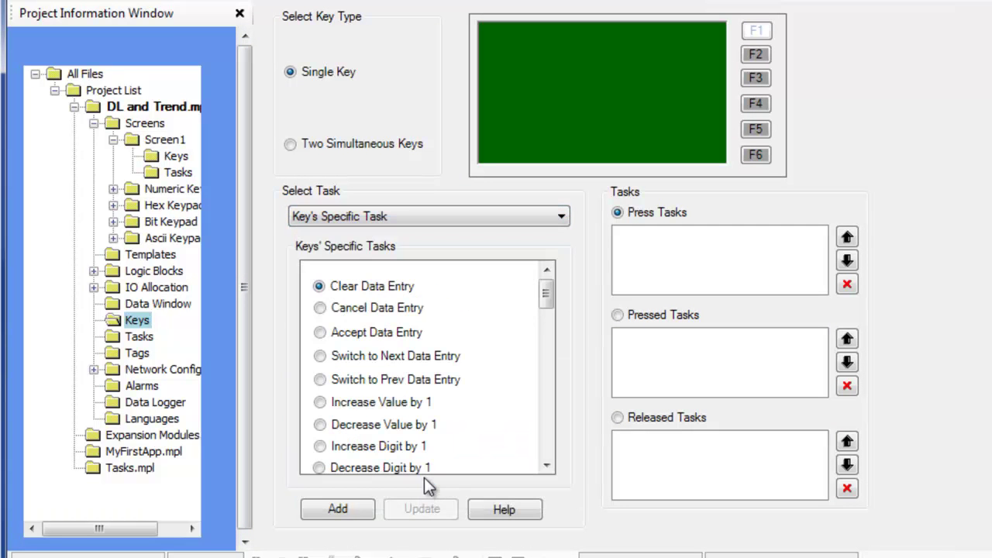
left_click_drag(544, 293, 540, 442)
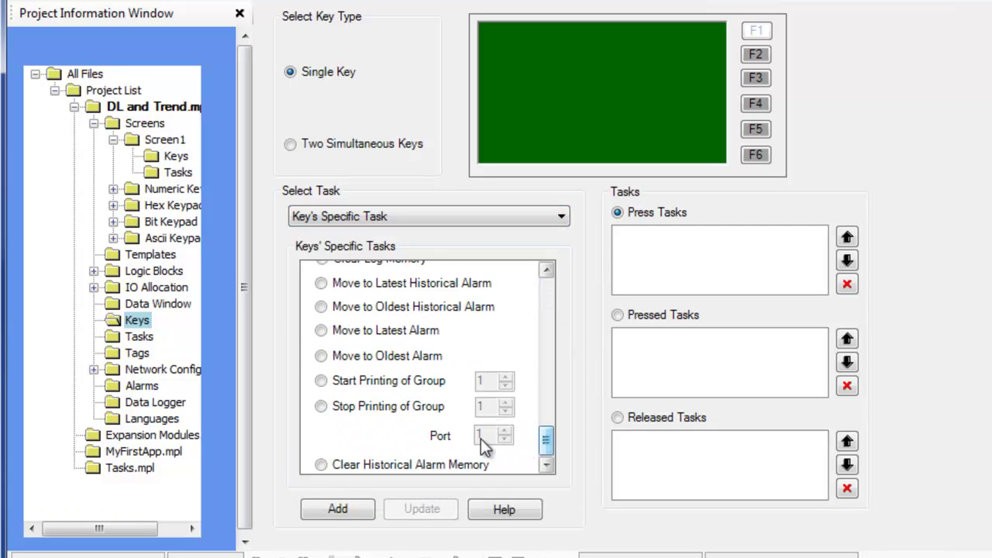
left_click(365, 381)
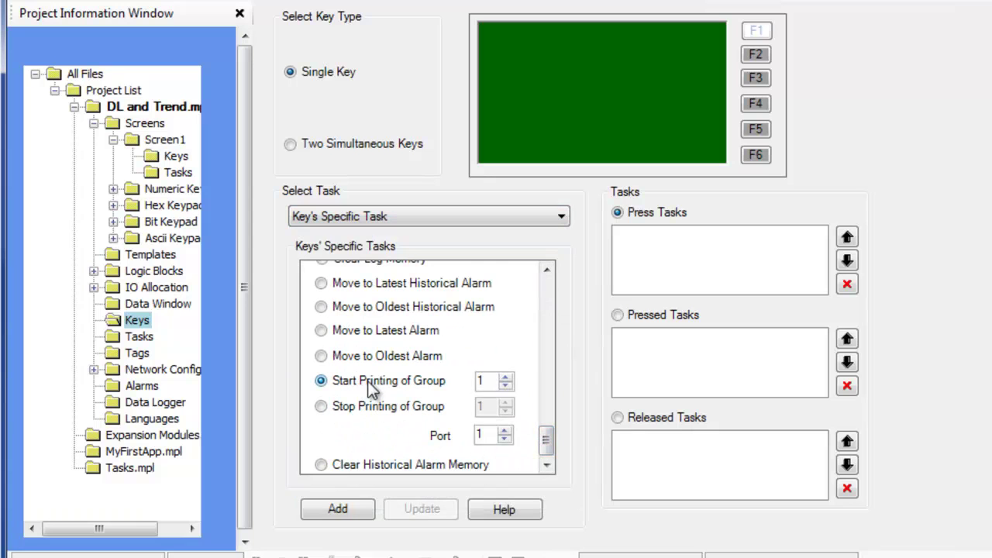
left_click(337, 510)
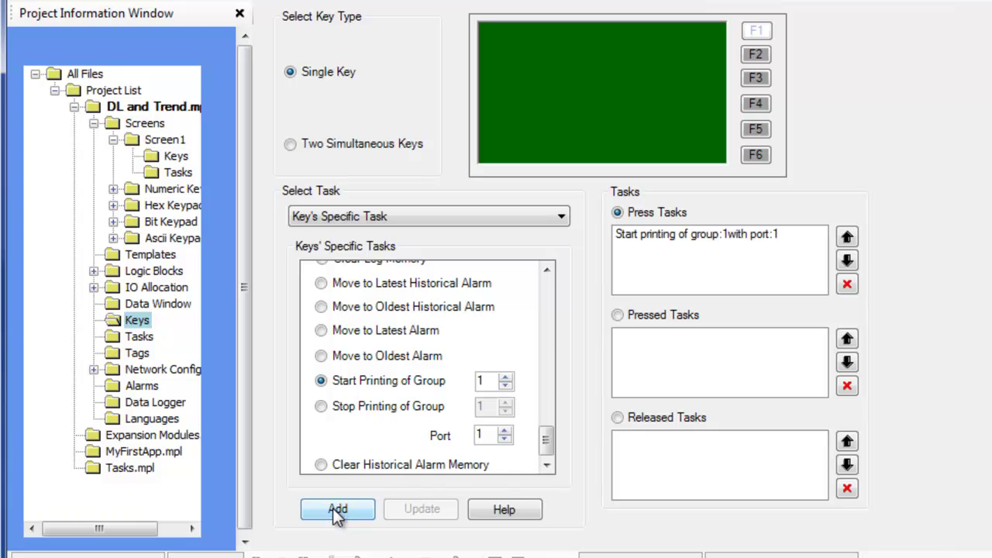
left_click(757, 55)
Give F2 a key-specific press task: Stop Printing of Group 1 on port 1.
left_click(535, 218)
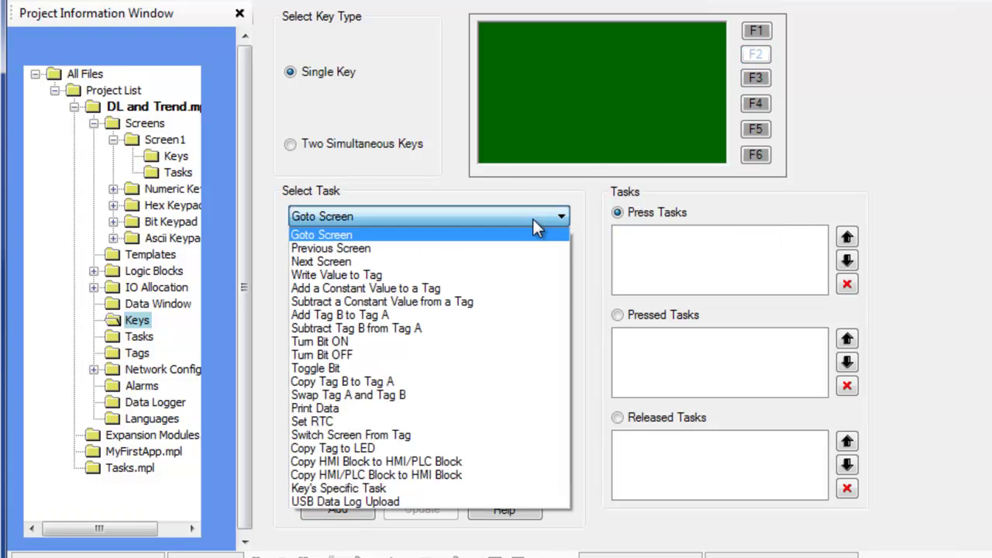
left_click(383, 488)
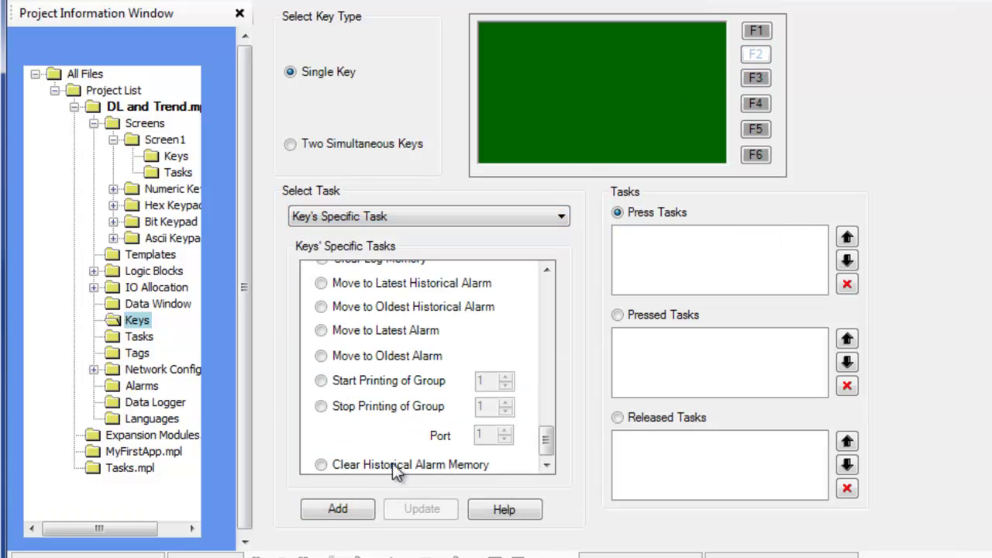
left_click(320, 406)
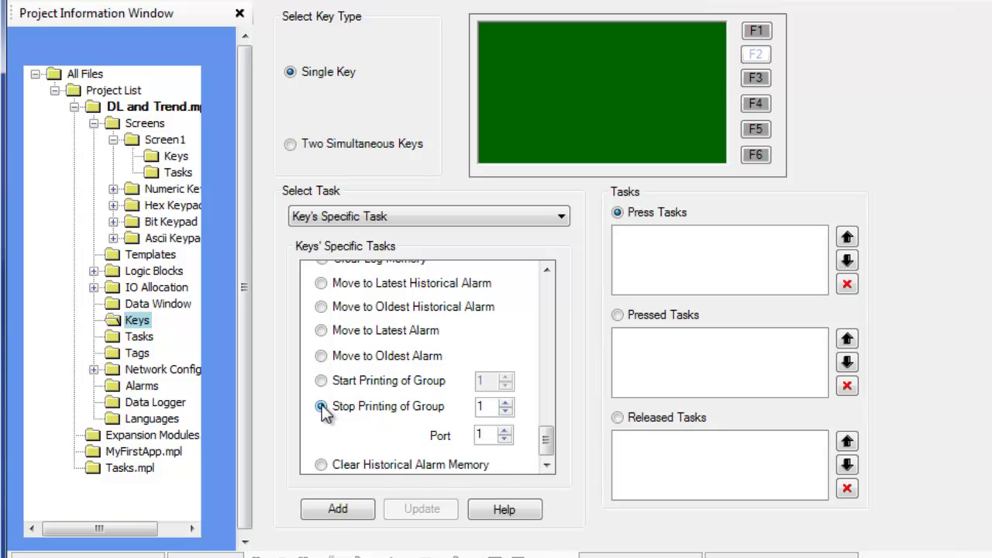
left_click(335, 510)
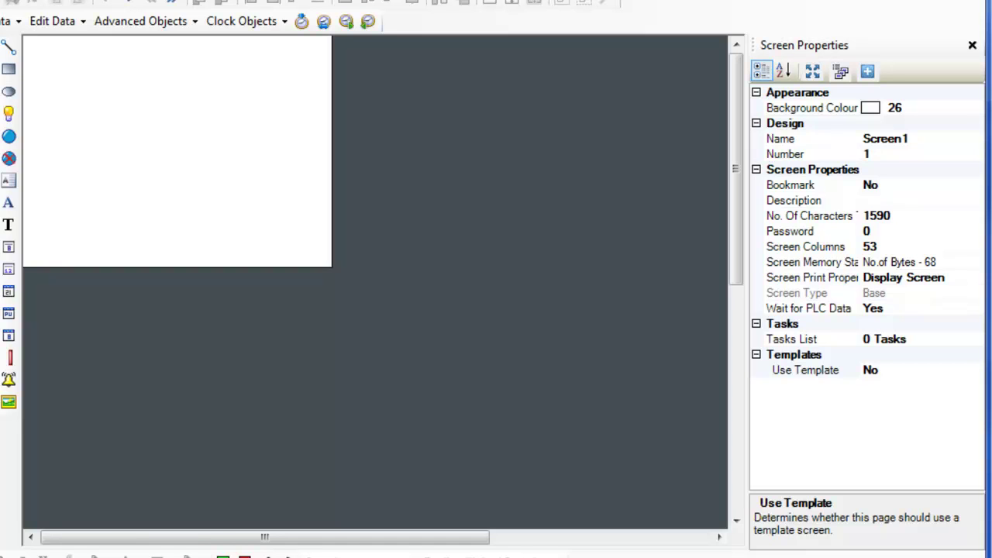
Draw a Real Time Trend, about 294 x 219, in Screen1's top-left area.
left_click(194, 23)
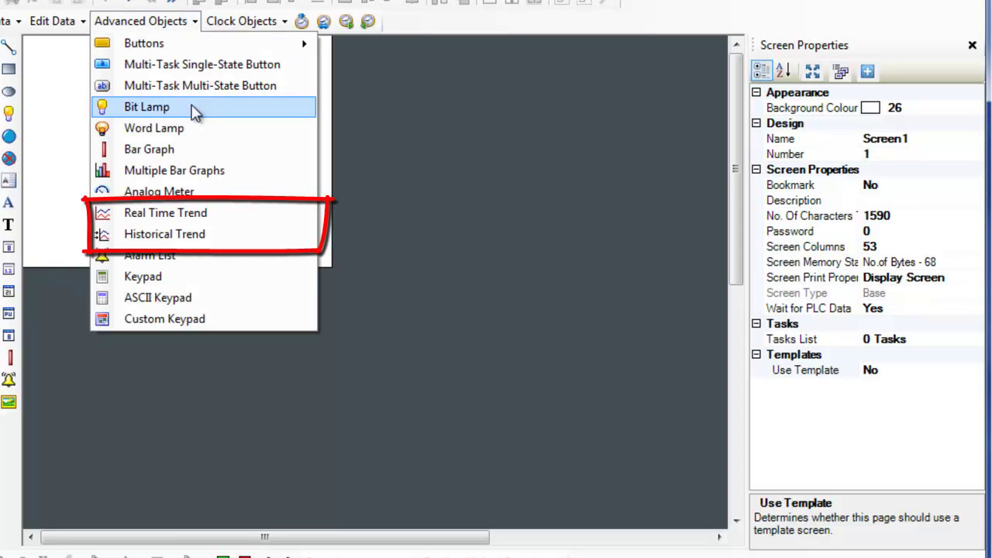
left_click(198, 213)
left_click_drag(29, 41, 317, 255)
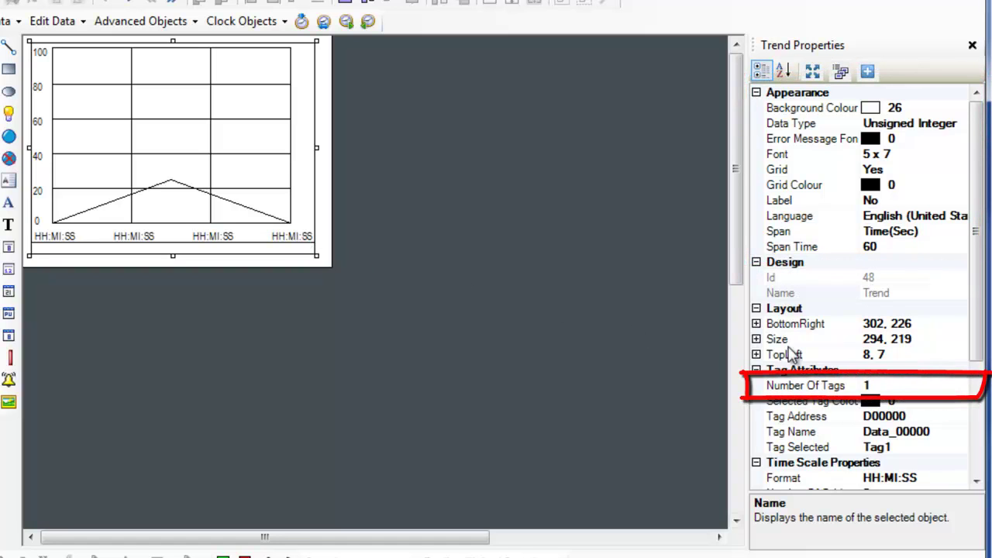
Set the trend's Number Of Tags to 4.
left_click(872, 385)
type("4")
key("Return")
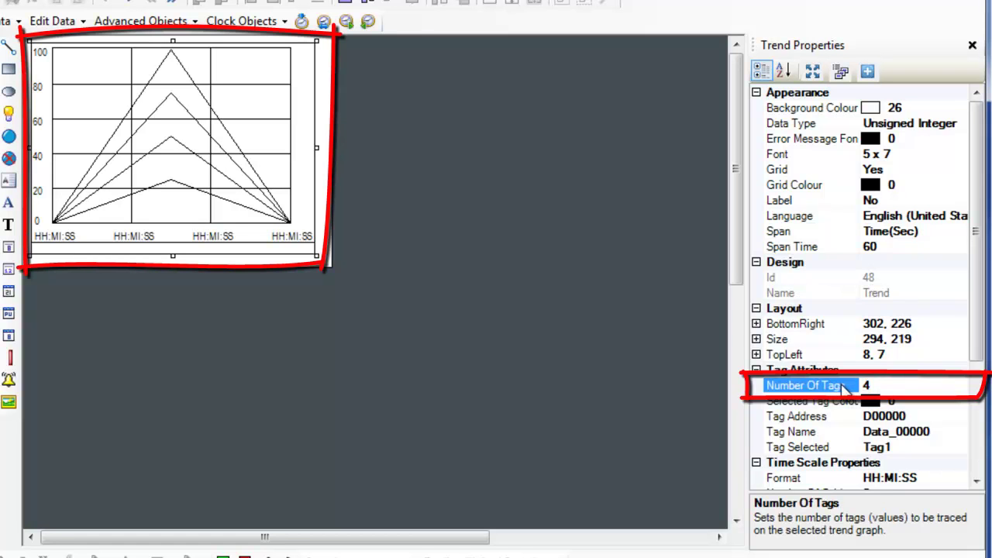
Select Tag2 and link it to Data_00001 (D00001).
left_click(956, 451)
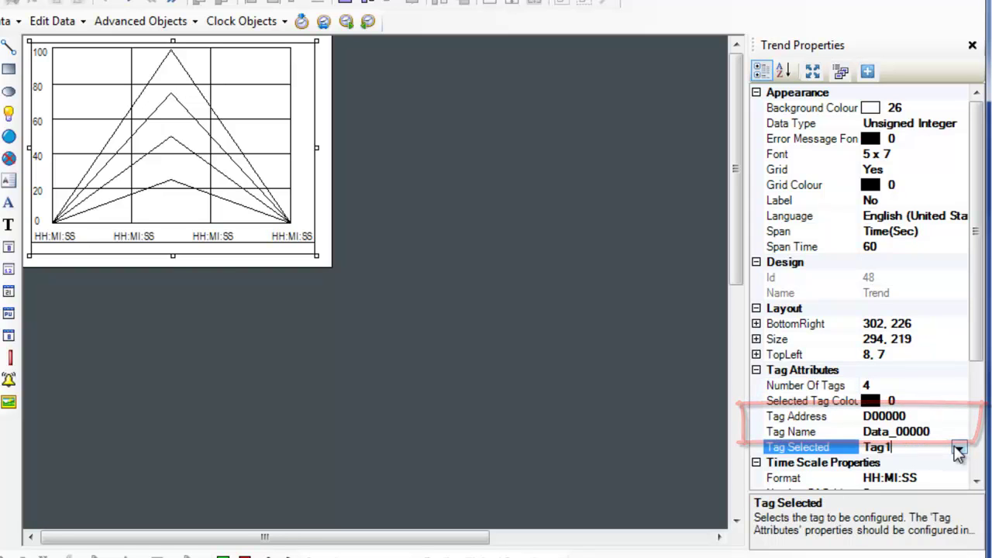
left_click(958, 449)
left_click(916, 478)
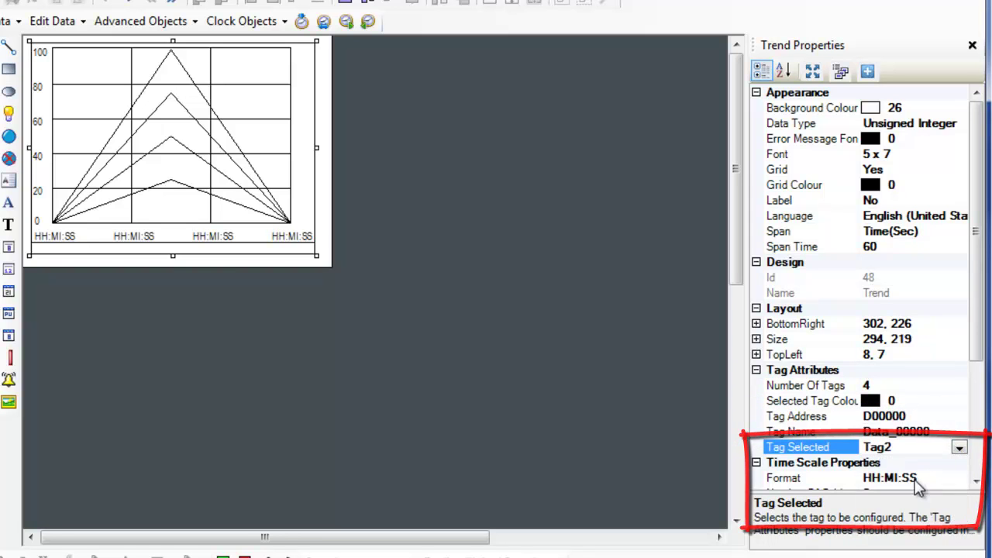
left_click(962, 434)
left_click(960, 432)
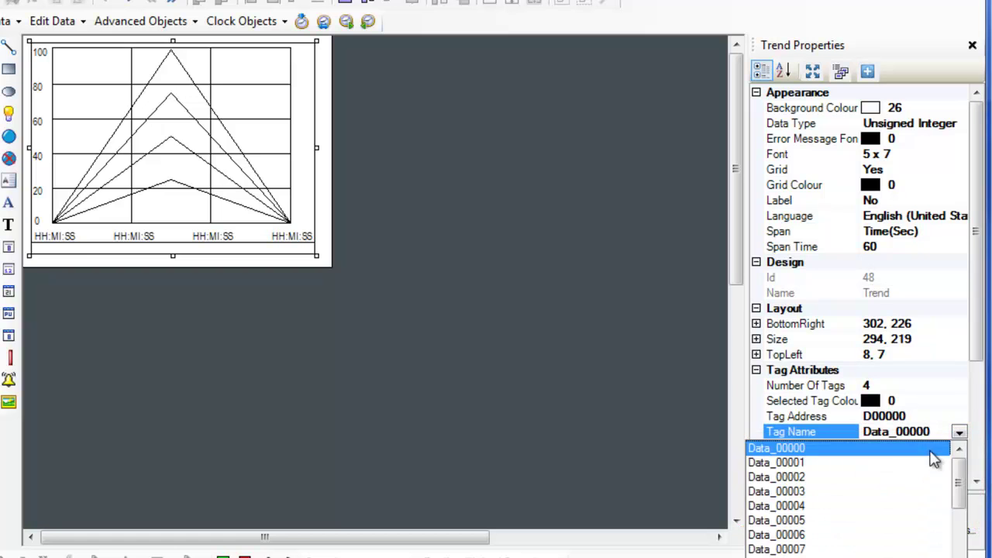
left_click(825, 464)
left_click(916, 399)
Colour Tag2's trend line green (127) and Tag3's line red (57).
left_click(959, 401)
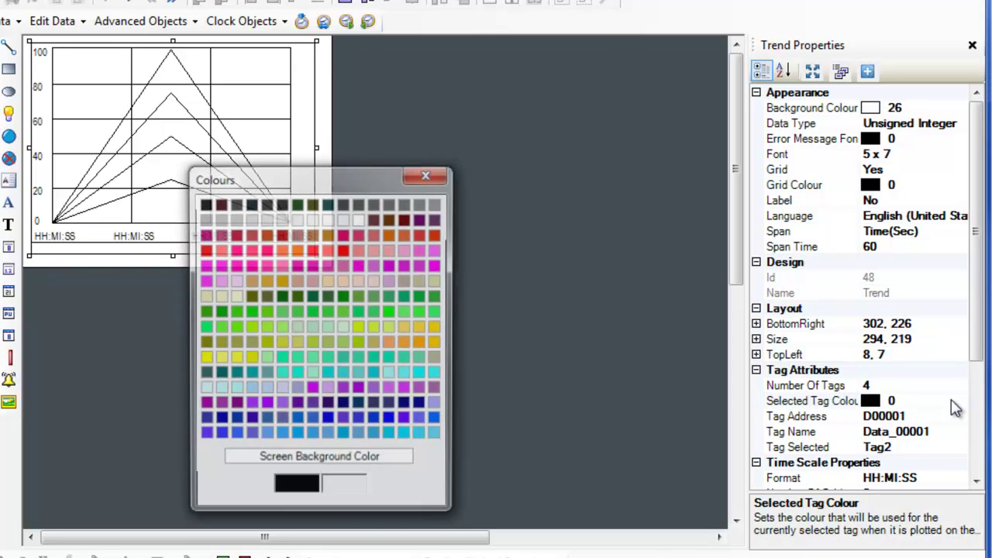
left_click(435, 312)
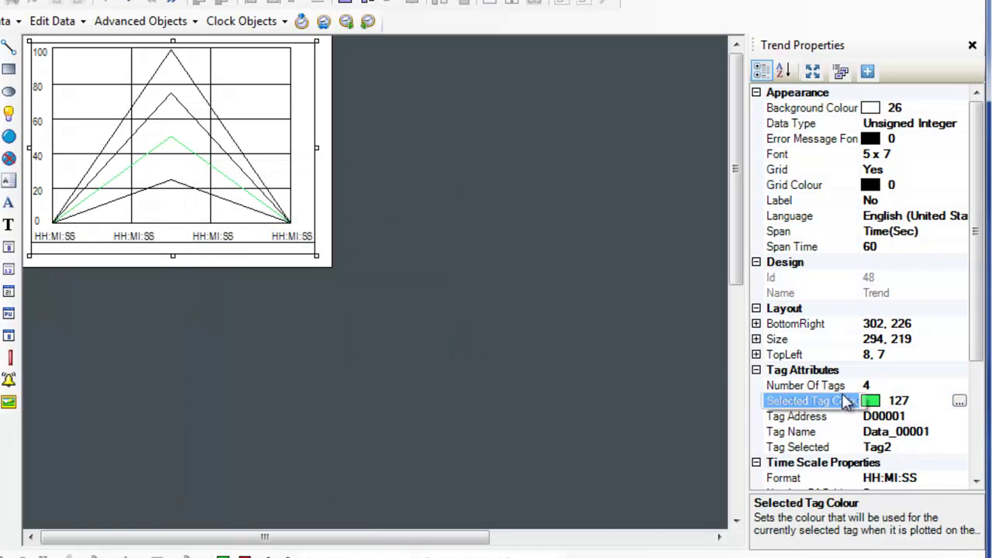
left_click(961, 450)
left_click(959, 450)
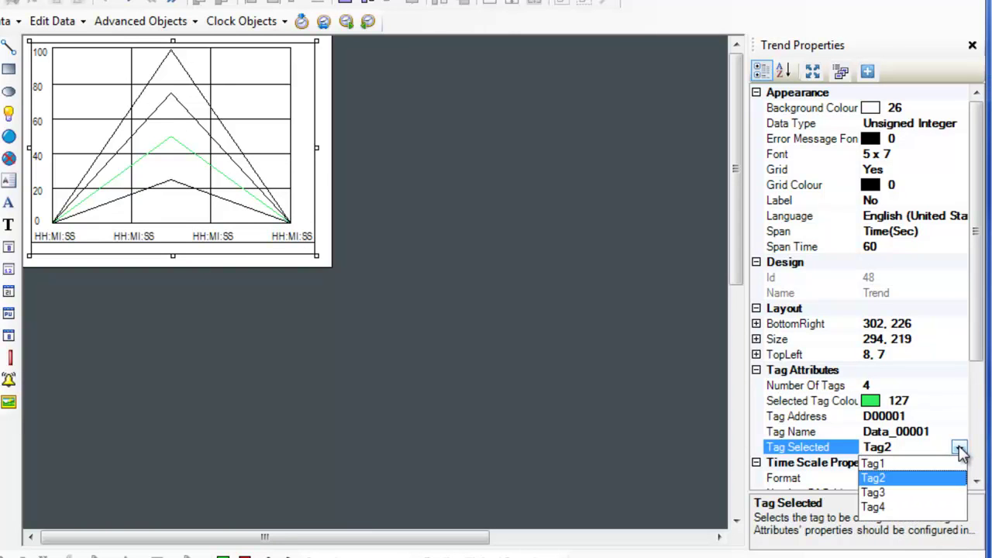
left_click(960, 449)
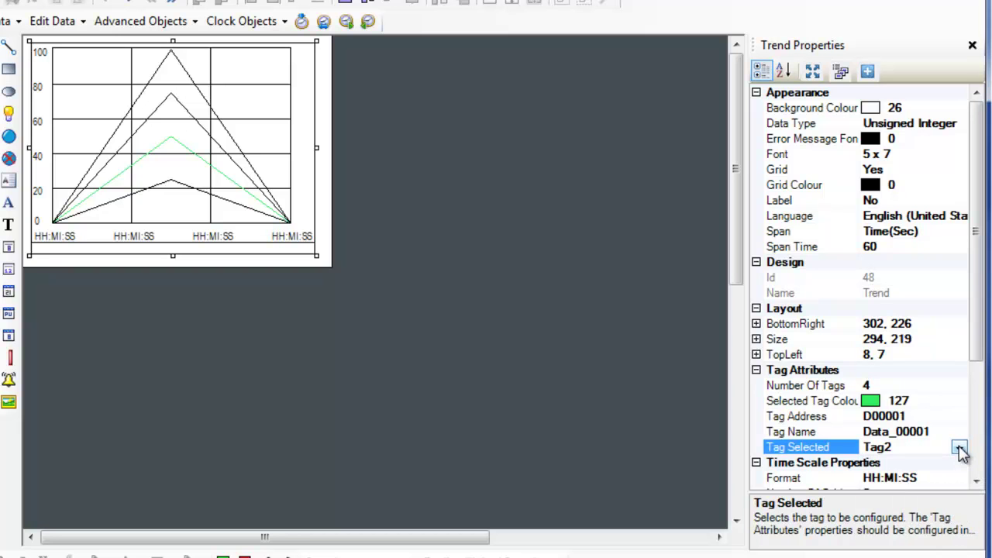
left_click(959, 449)
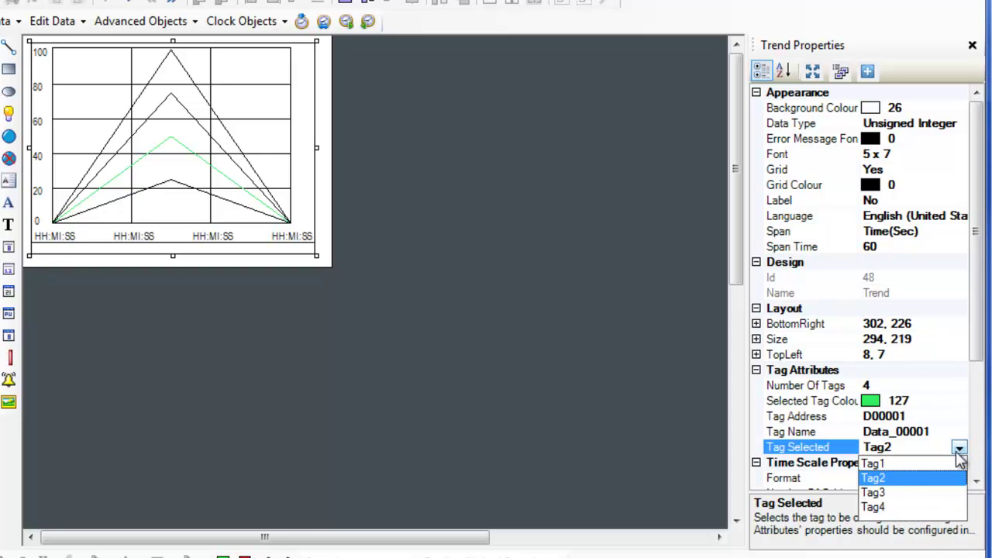
left_click(872, 491)
left_click(954, 401)
left_click(959, 401)
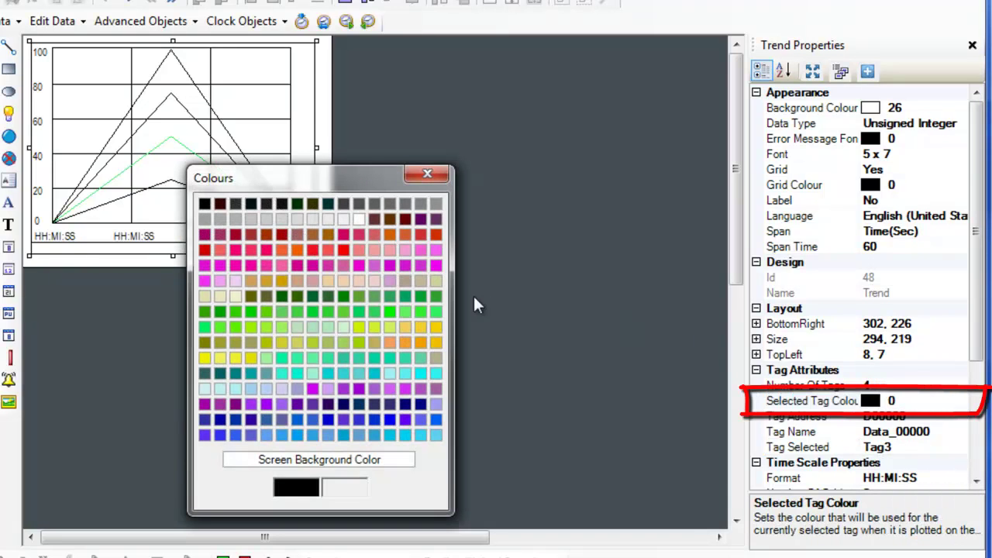
left_click(344, 250)
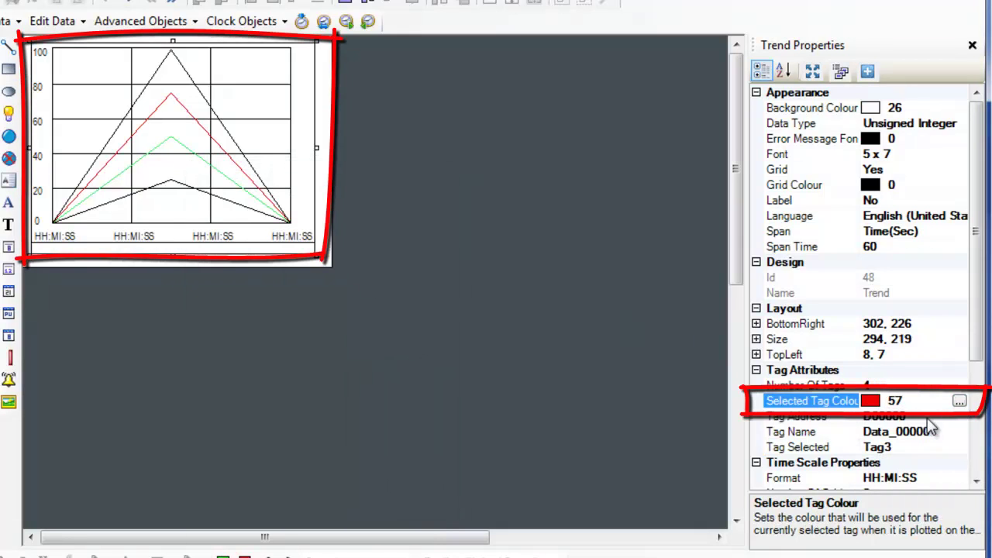
Select Tag4 as the tag to configure.
left_click(958, 447)
left_click(959, 447)
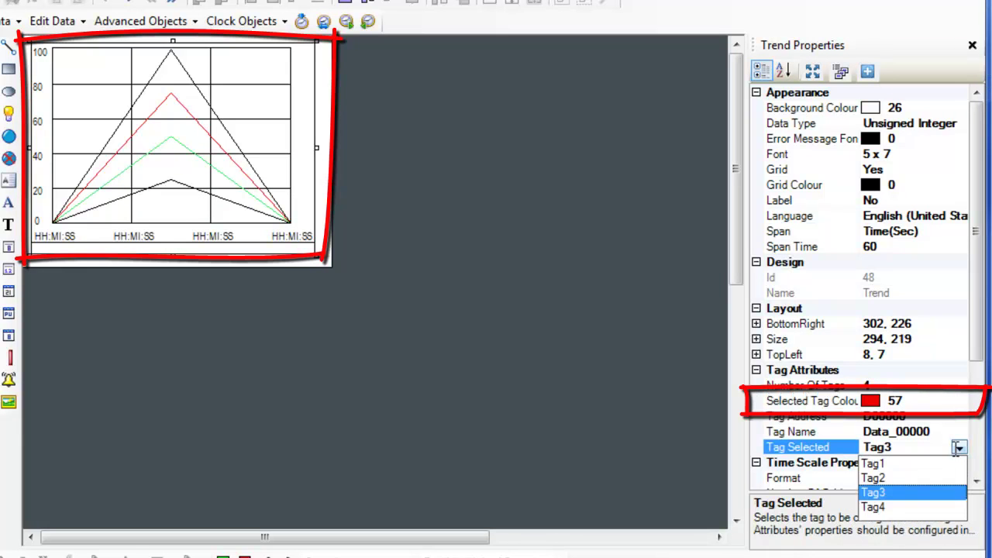
left_click(891, 508)
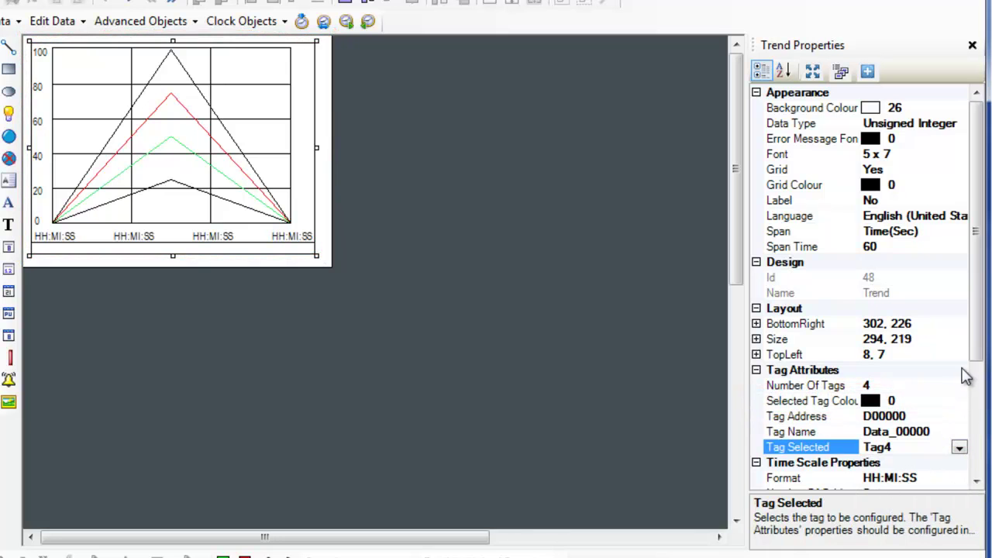
Set the value scale maximum to 500, then source it from tag Data_00008.
scroll(978, 360, "down", 1)
left_click_drag(978, 360, 978, 464)
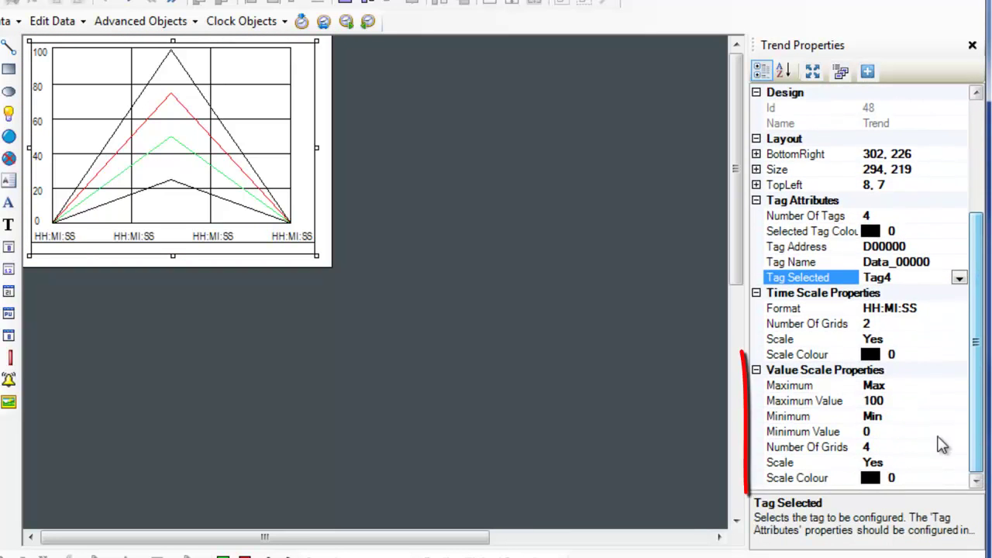
left_click(903, 400)
type("500")
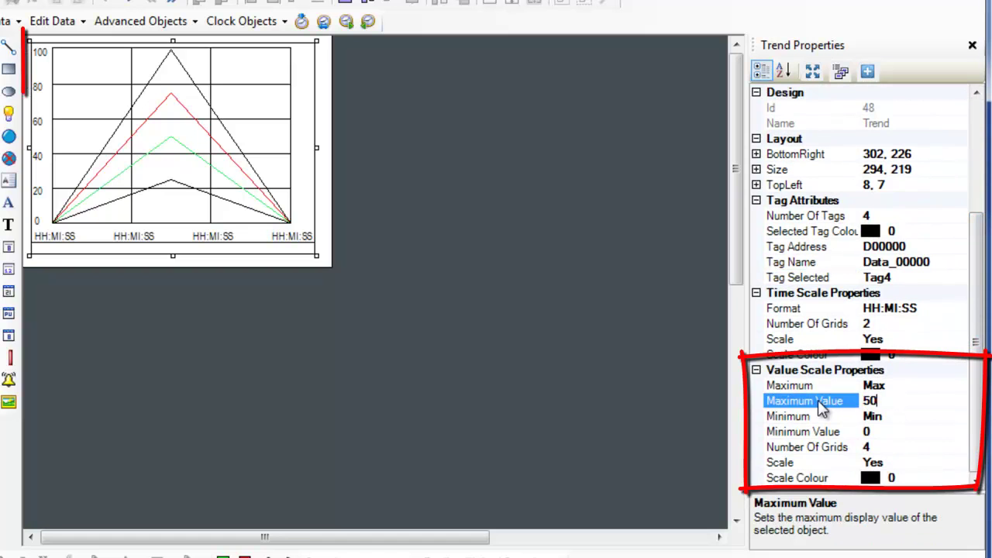
key("Return")
left_click(956, 386)
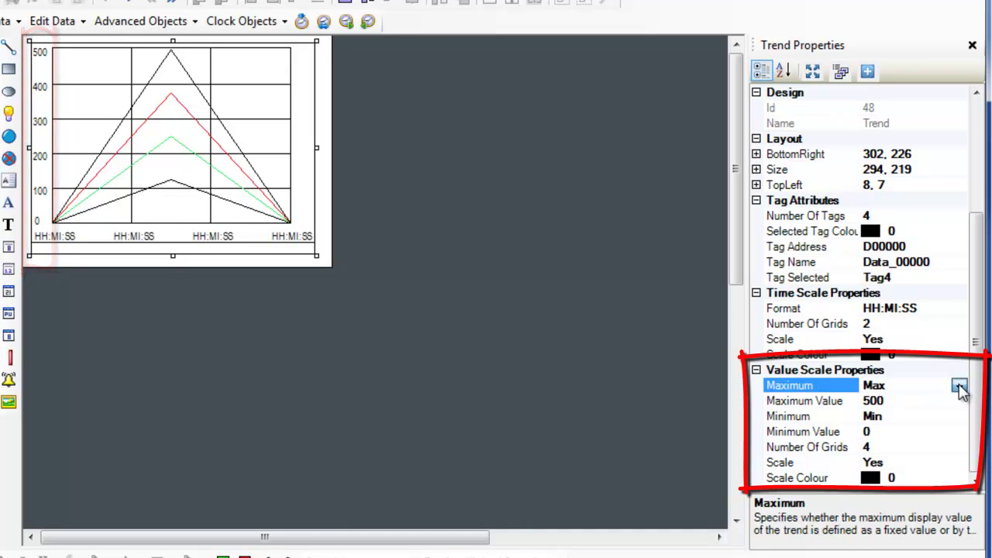
left_click(958, 387)
left_click(912, 417)
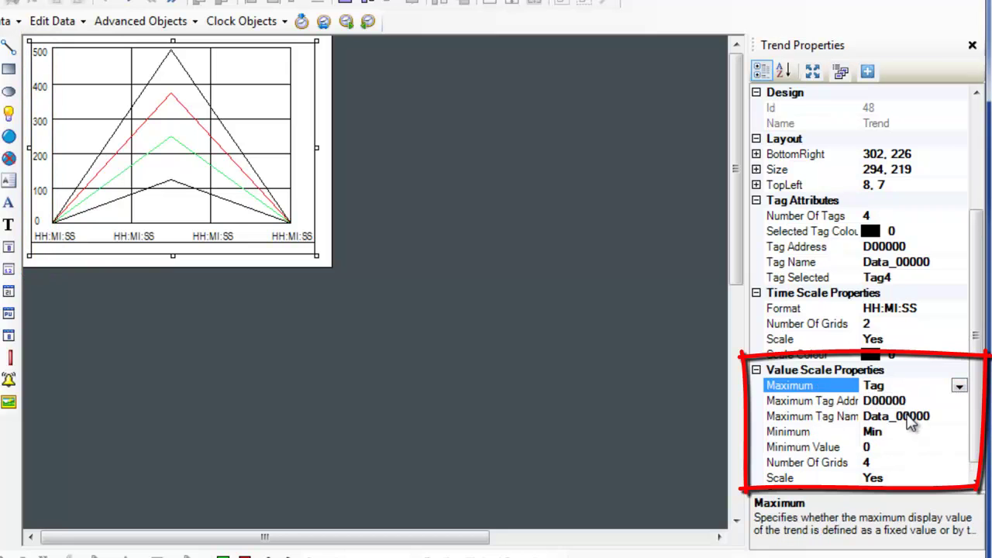
left_click(958, 419)
left_click(958, 419)
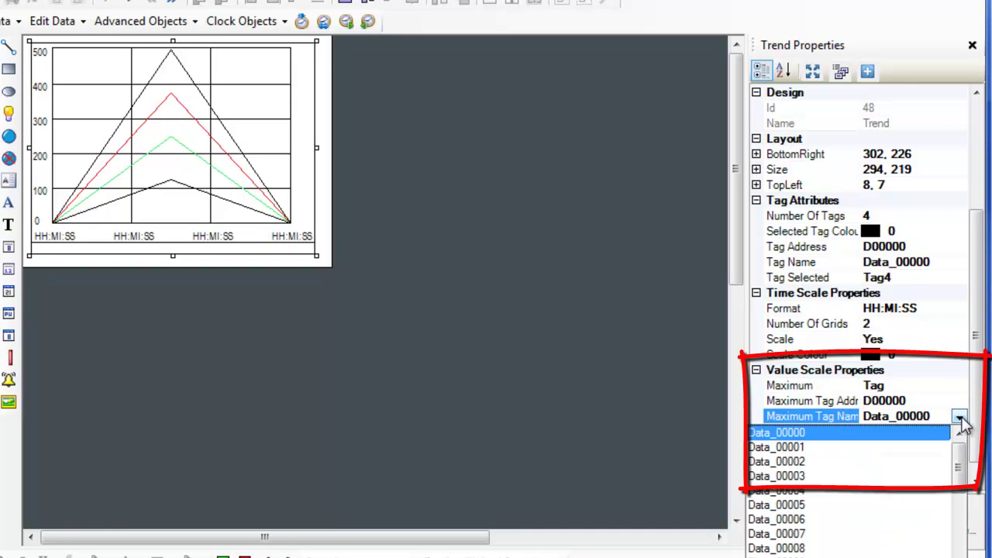
left_click(811, 542)
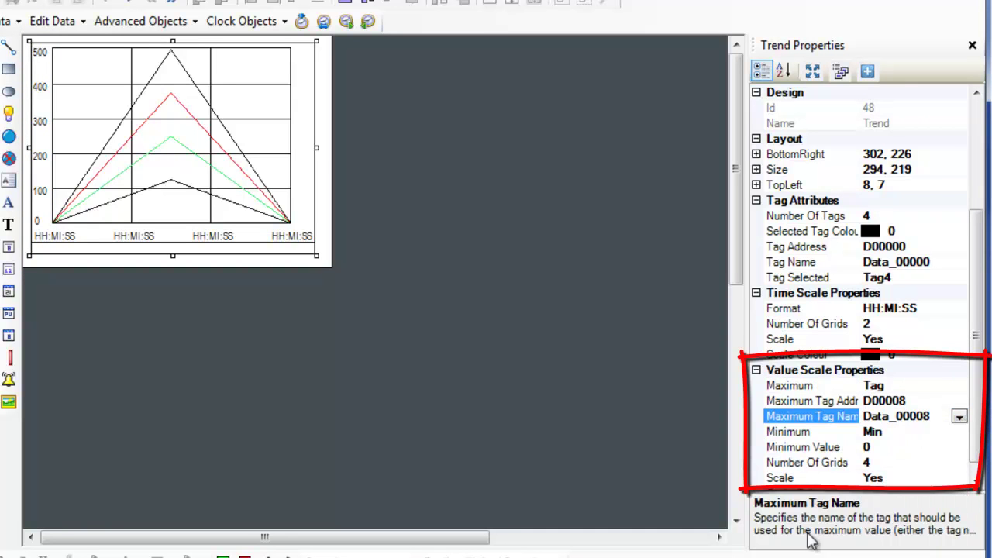
Make the value scale minimum come from tag Data_00009.
left_click(956, 433)
left_click(959, 433)
left_click(919, 462)
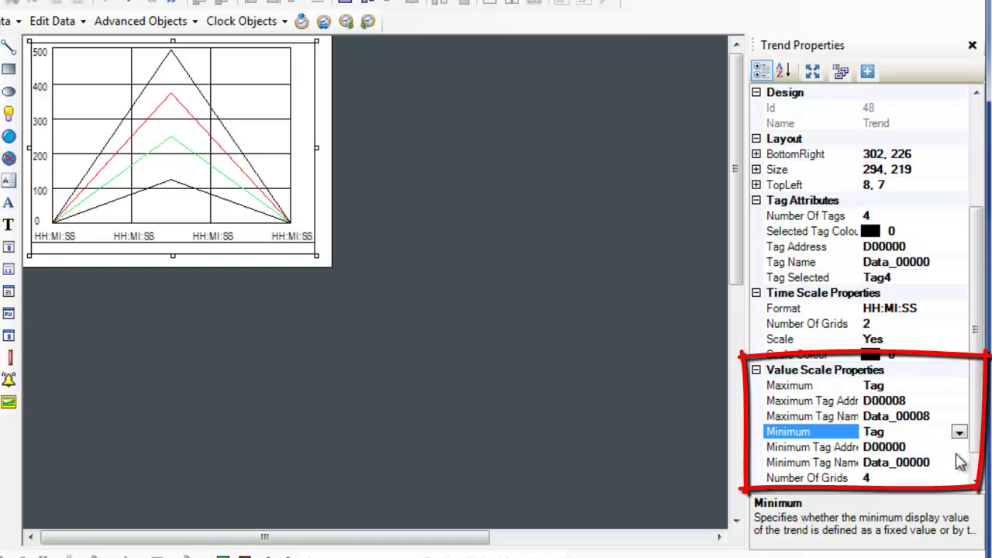
left_click(959, 465)
left_click(958, 465)
scroll(814, 548, "down", 1)
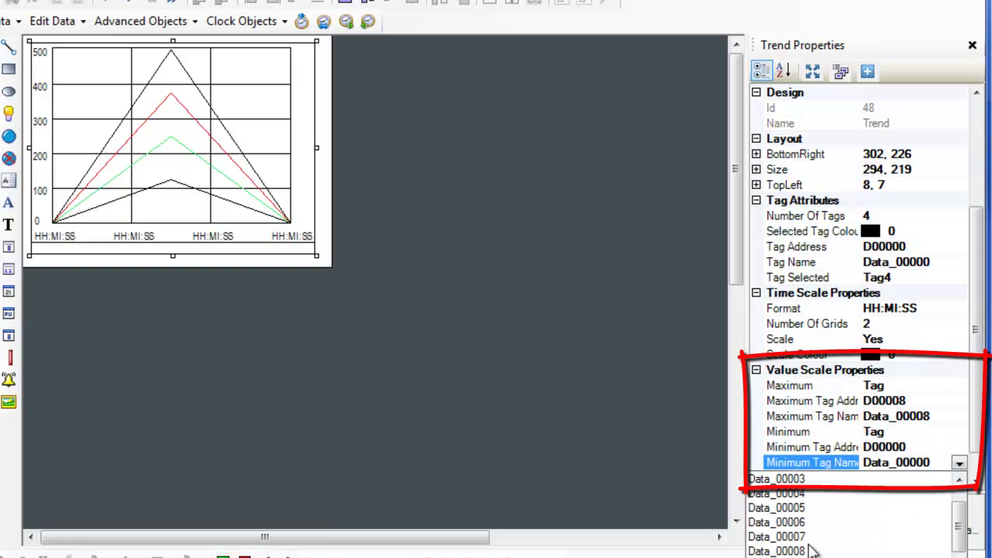
left_click(776, 550)
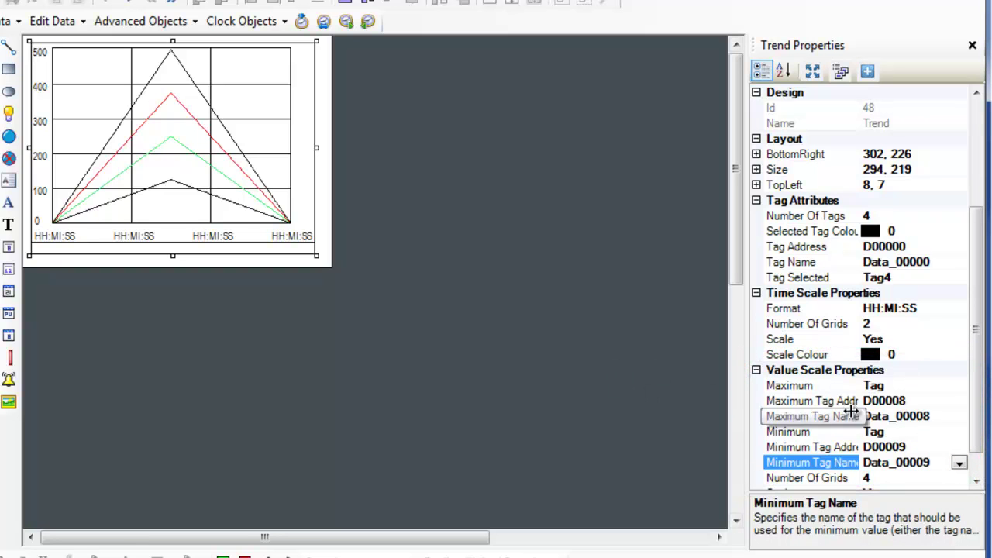
Set 8 value-axis gridlines and 5 time-axis gridlines.
left_click(880, 478)
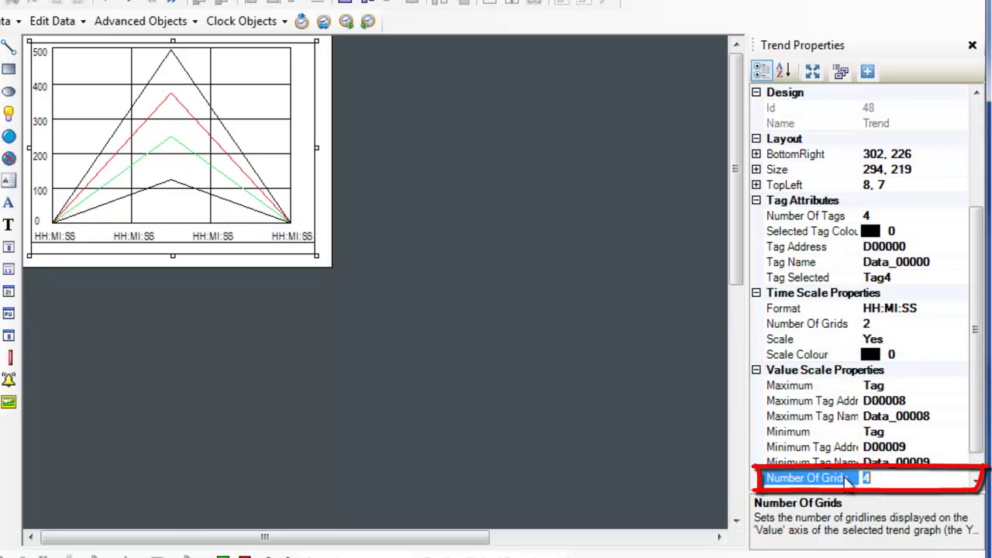
type("8")
key("Return")
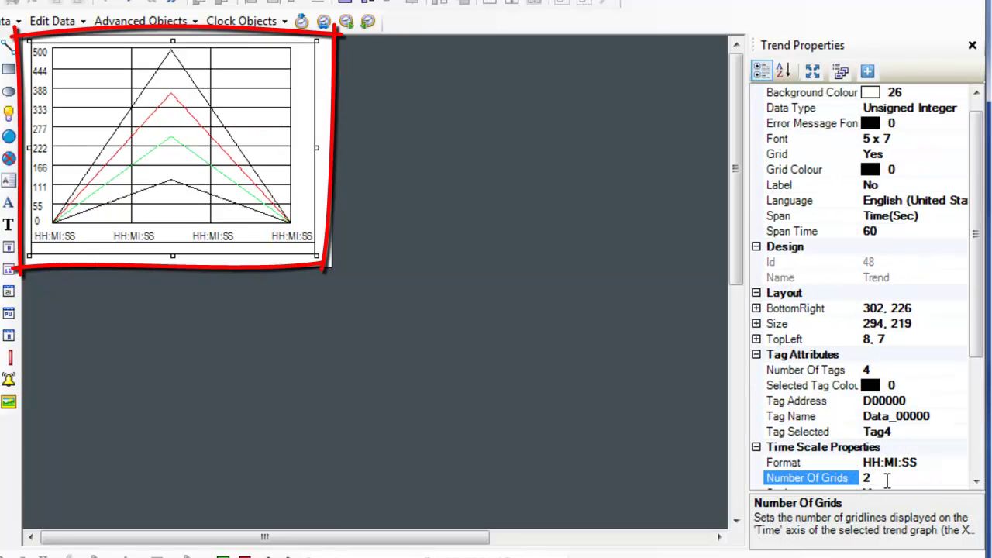
left_click(844, 480)
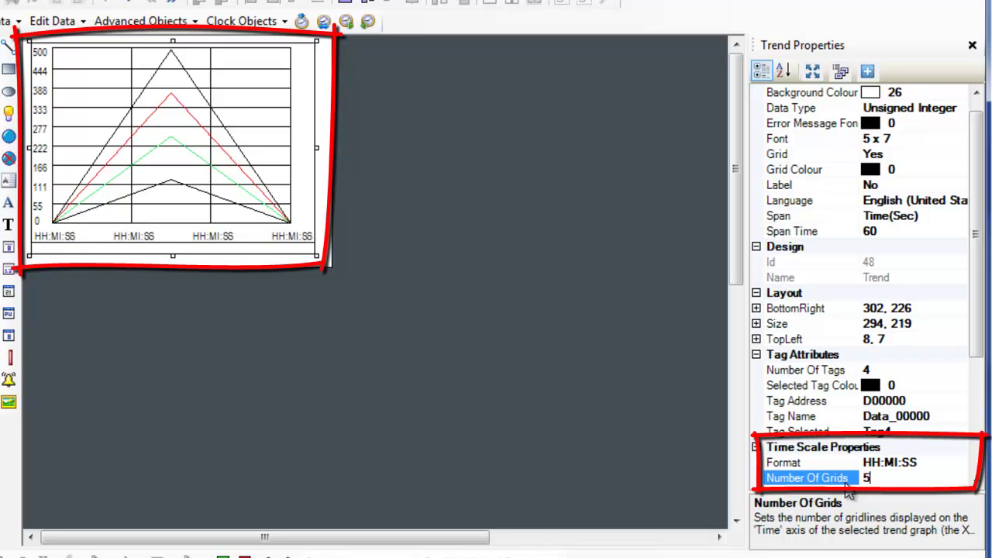
key("Return")
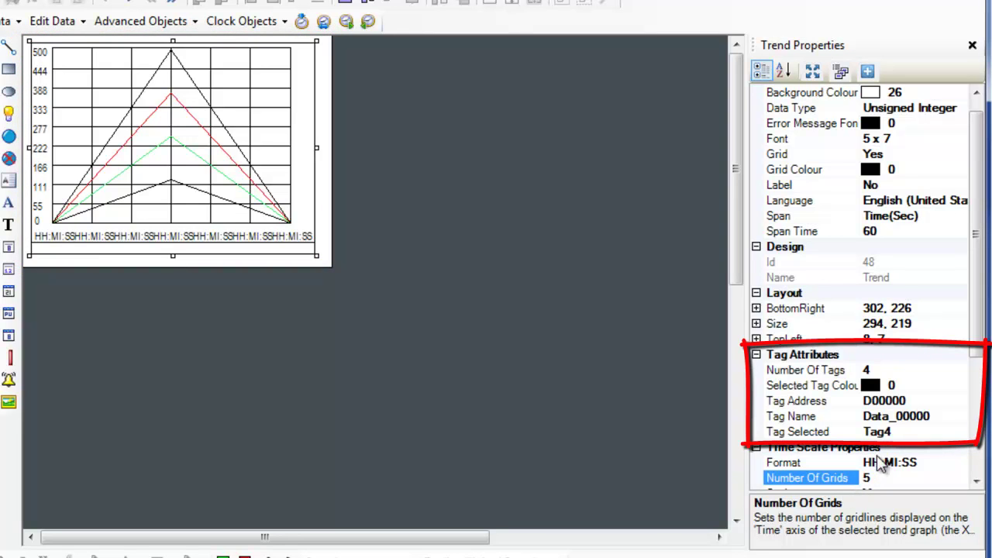
Make Tag4's trend line purple.
left_click(928, 432)
left_click(958, 387)
left_click(959, 387)
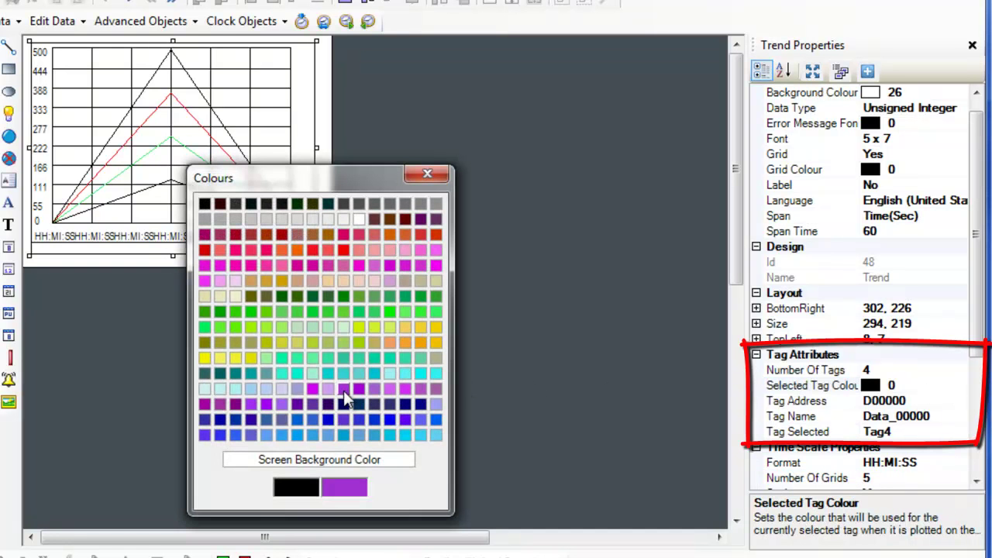
left_click(343, 391)
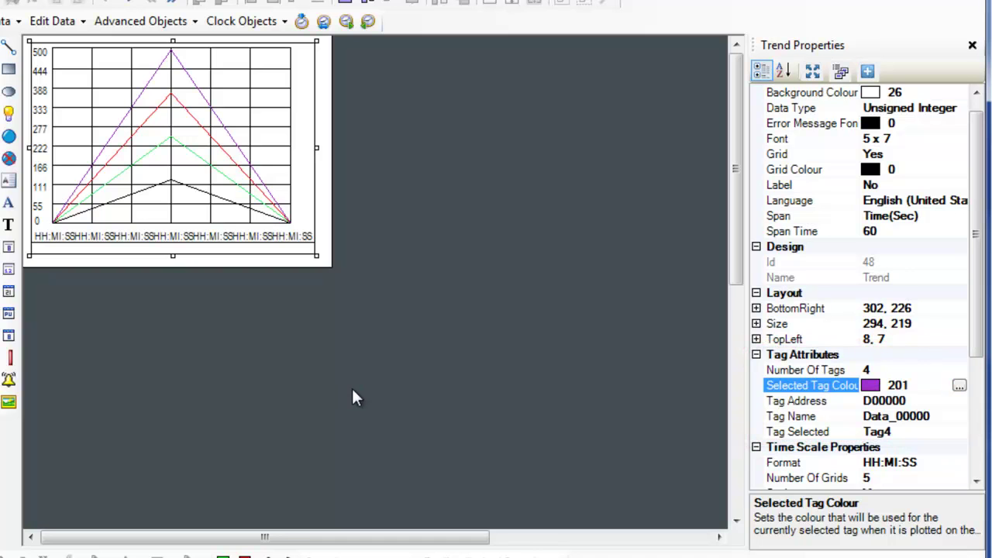
Assign Data_00003 as the selected tag's data name.
left_click(929, 431)
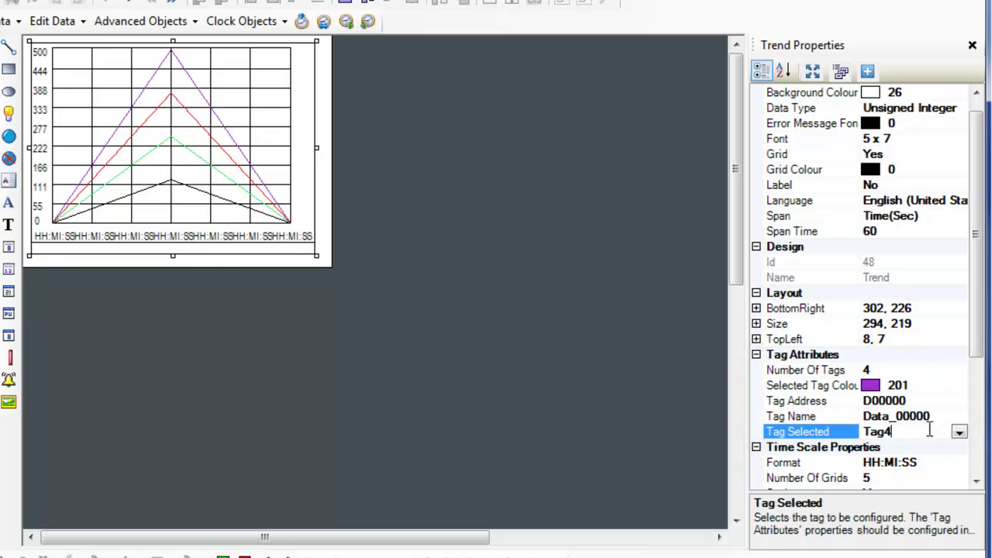
left_click(956, 418)
left_click(958, 416)
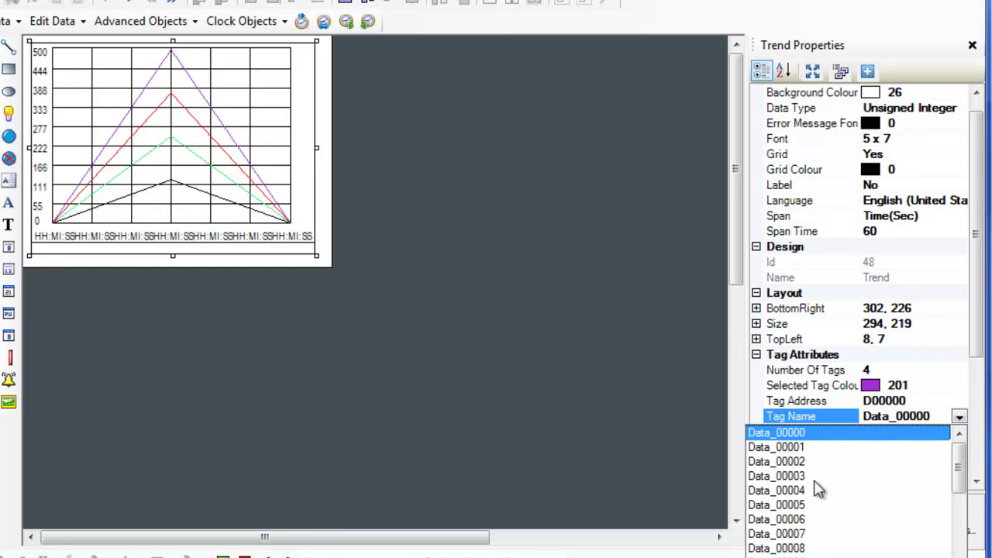
left_click(796, 477)
Switch to Tag3 and browse its data name list.
left_click(959, 431)
left_click(959, 432)
left_click(897, 477)
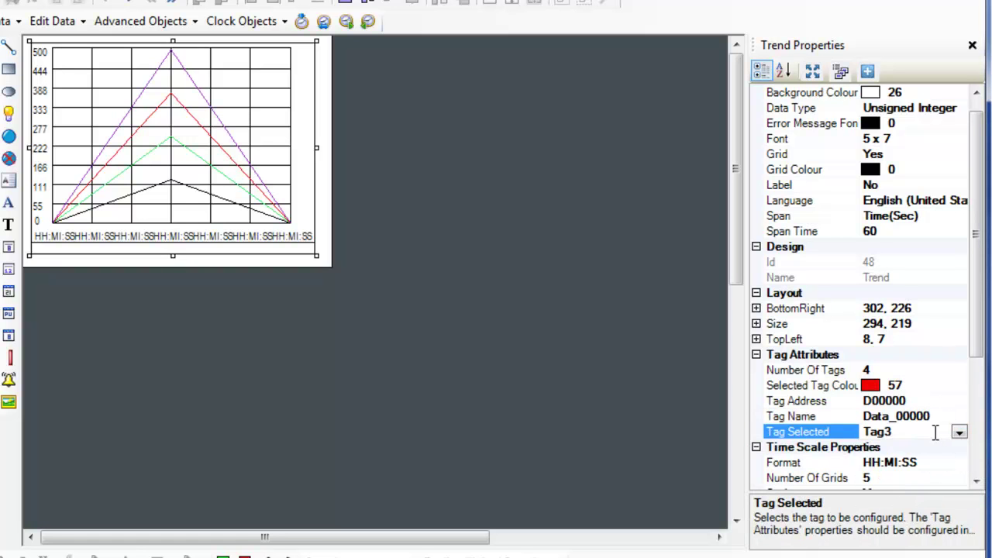
left_click(959, 416)
left_click(958, 416)
left_click_drag(958, 440, 960, 525)
Delete the trend from Screen1.
left_click(420, 299)
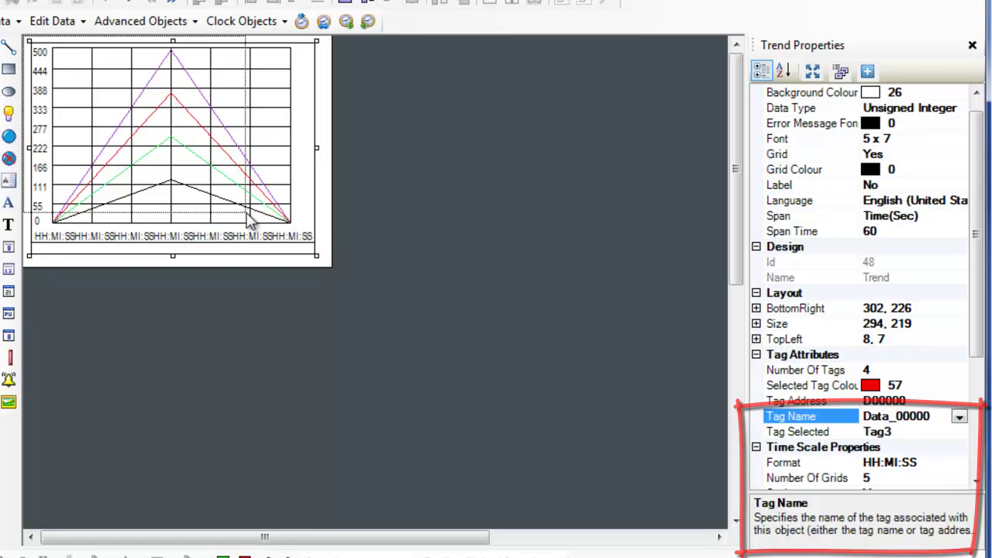
left_click(258, 198)
key("Delete")
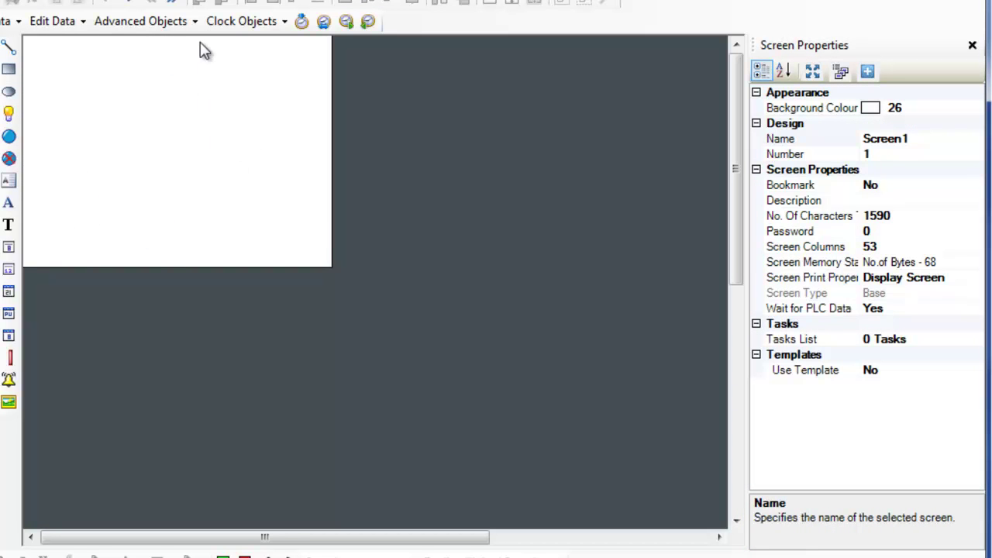
Draw a historical trend in Screen1's top-left area.
left_click(155, 21)
left_click(176, 234)
left_click_drag(33, 56, 312, 244)
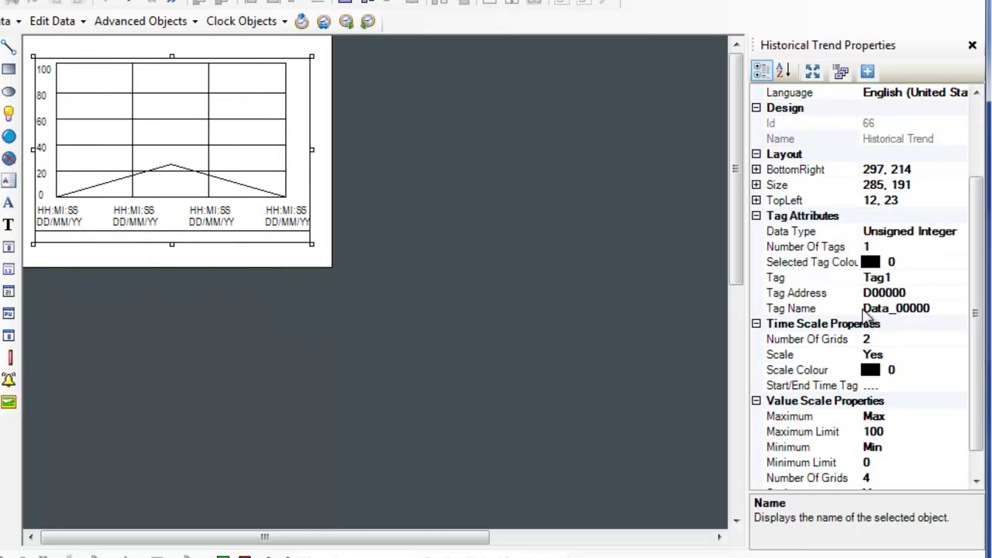
Keep Data_00000 as its tag and open the Start/End TimeTag Settings.
left_click(959, 311)
left_click(959, 310)
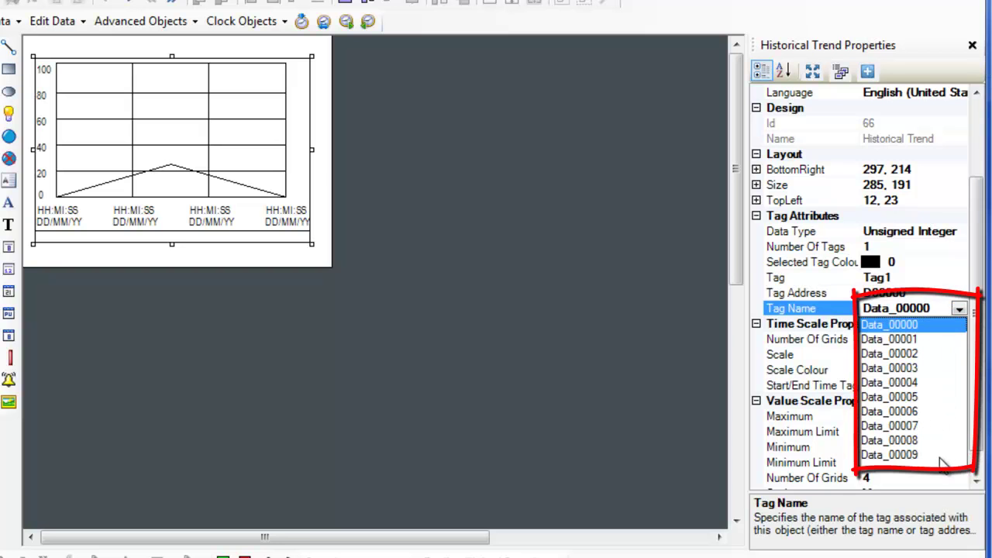
left_click(928, 325)
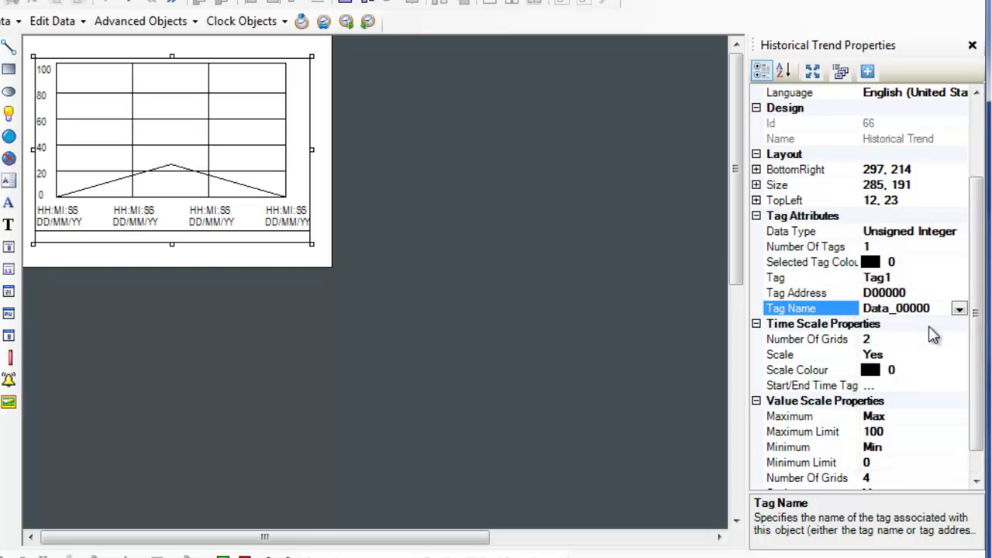
left_click(911, 384)
left_click(968, 392)
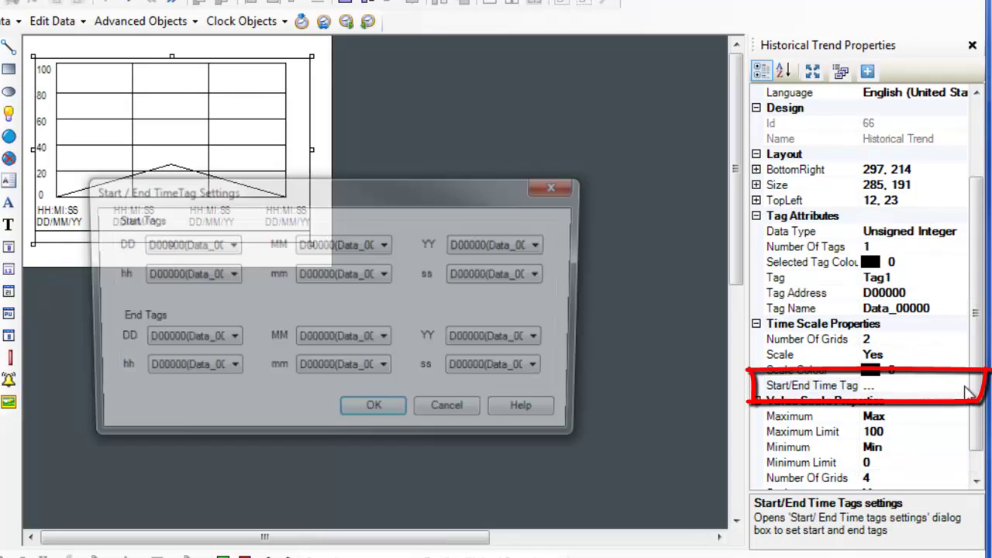